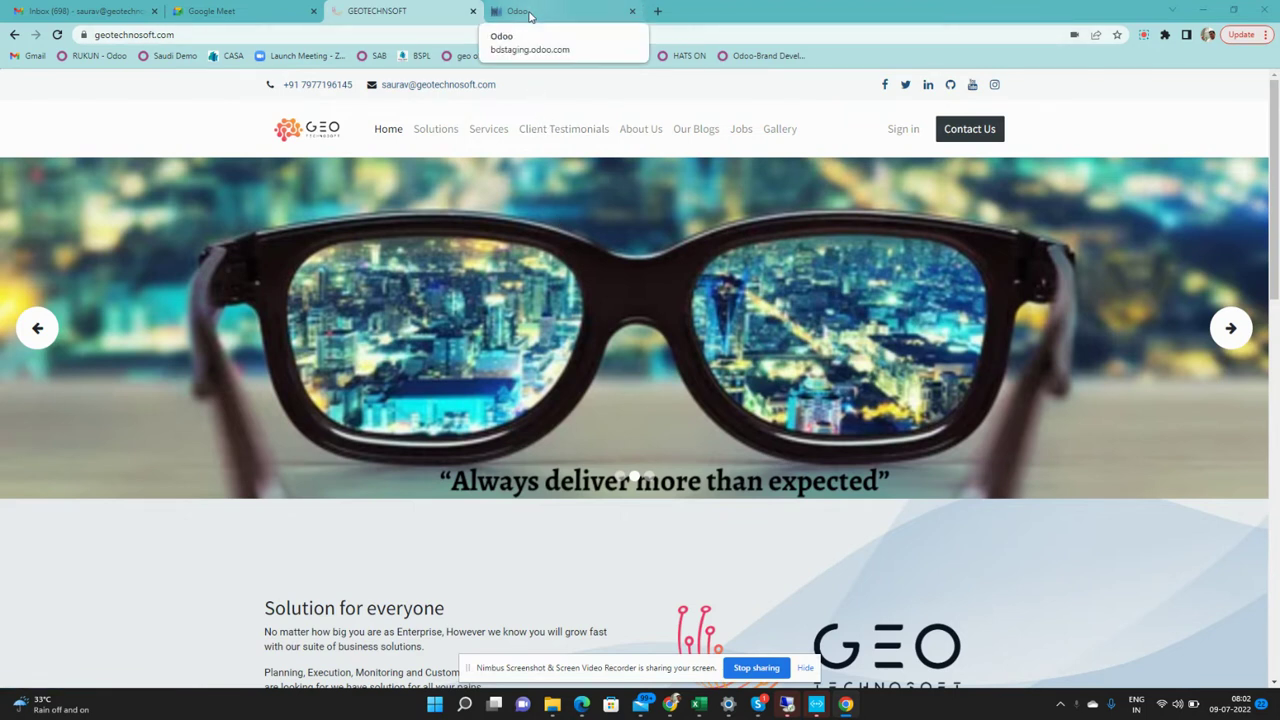
In the Odoo CRM pipeline, complete the planned call on "Looking for website" with feedback "Demo Done now they want Quotation" and schedule a next activity.
{"action": "left_click", "coordinate": [530, 13]}
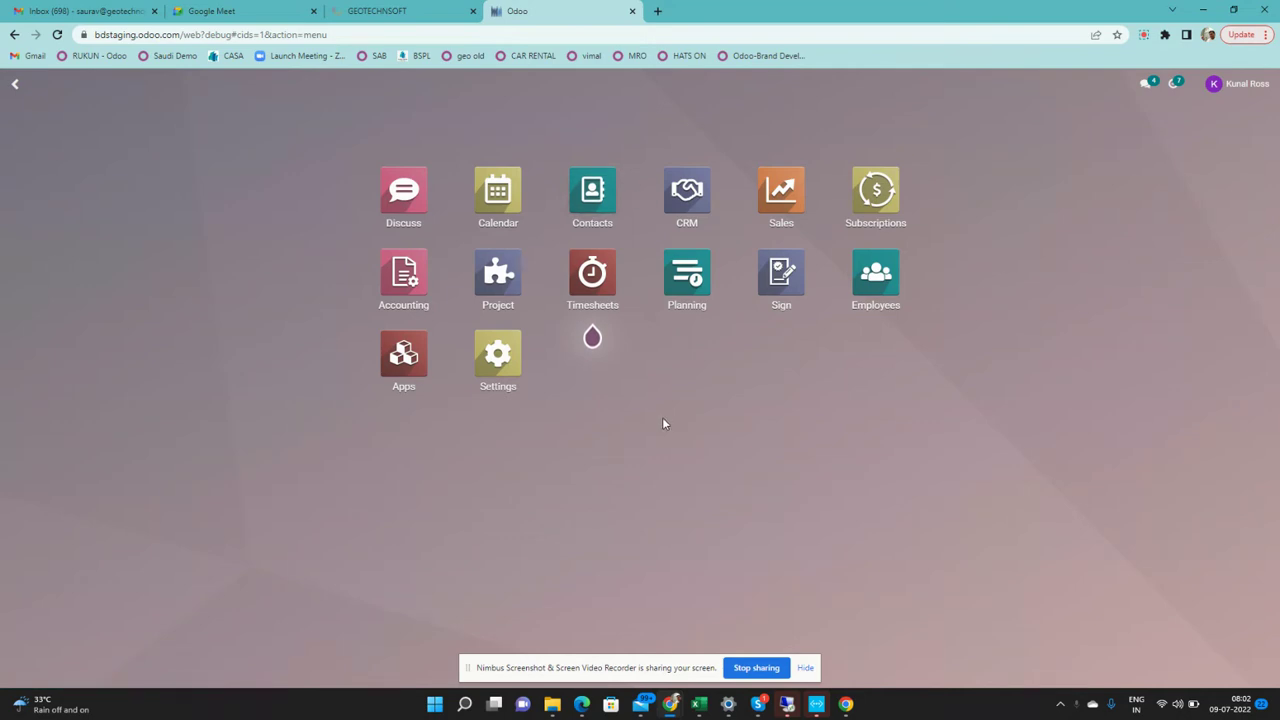
{"action": "left_click", "coordinate": [677, 211]}
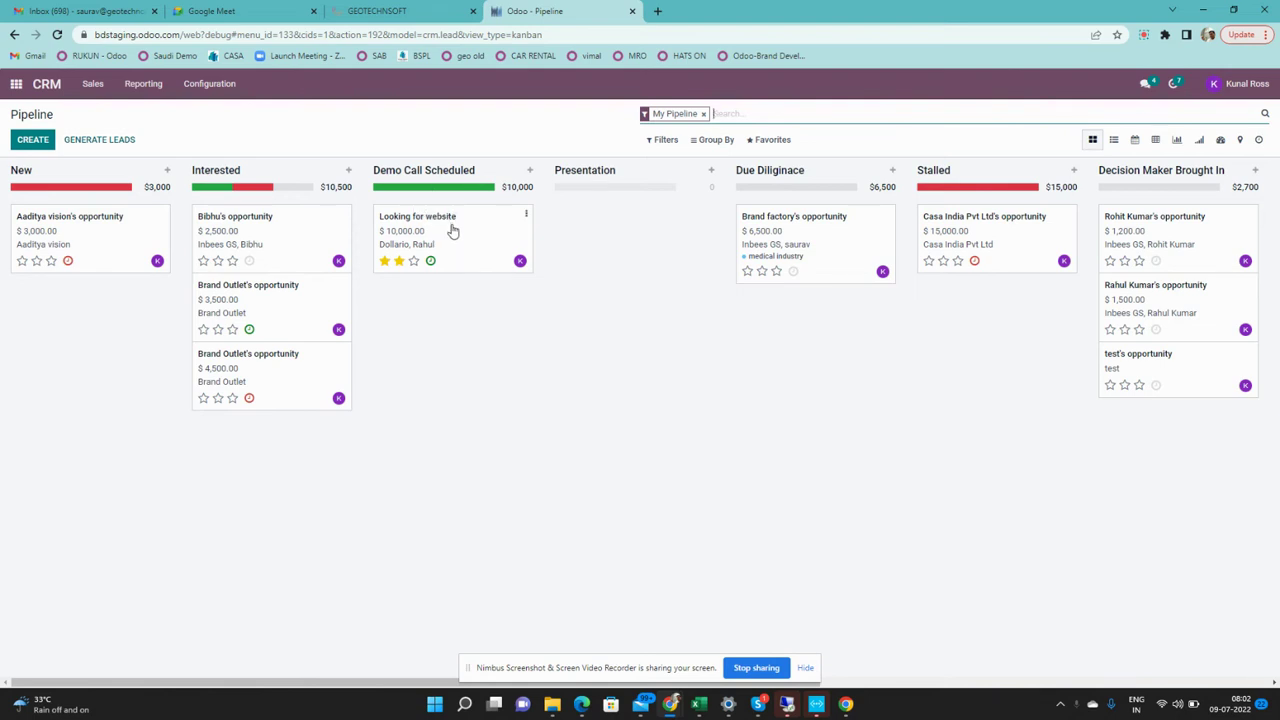
{"action": "left_click", "coordinate": [430, 261]}
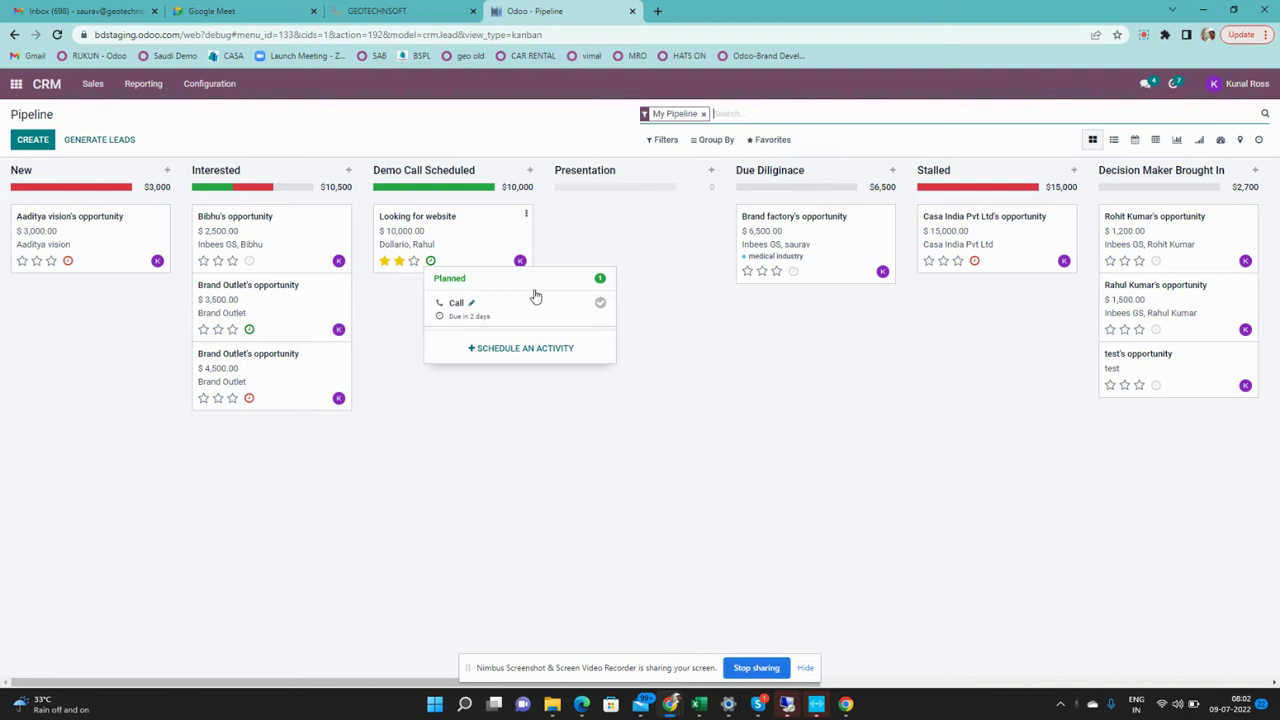
{"action": "left_click", "coordinate": [600, 303]}
{"action": "type", "text": "Demo Done now they want Quotation"}
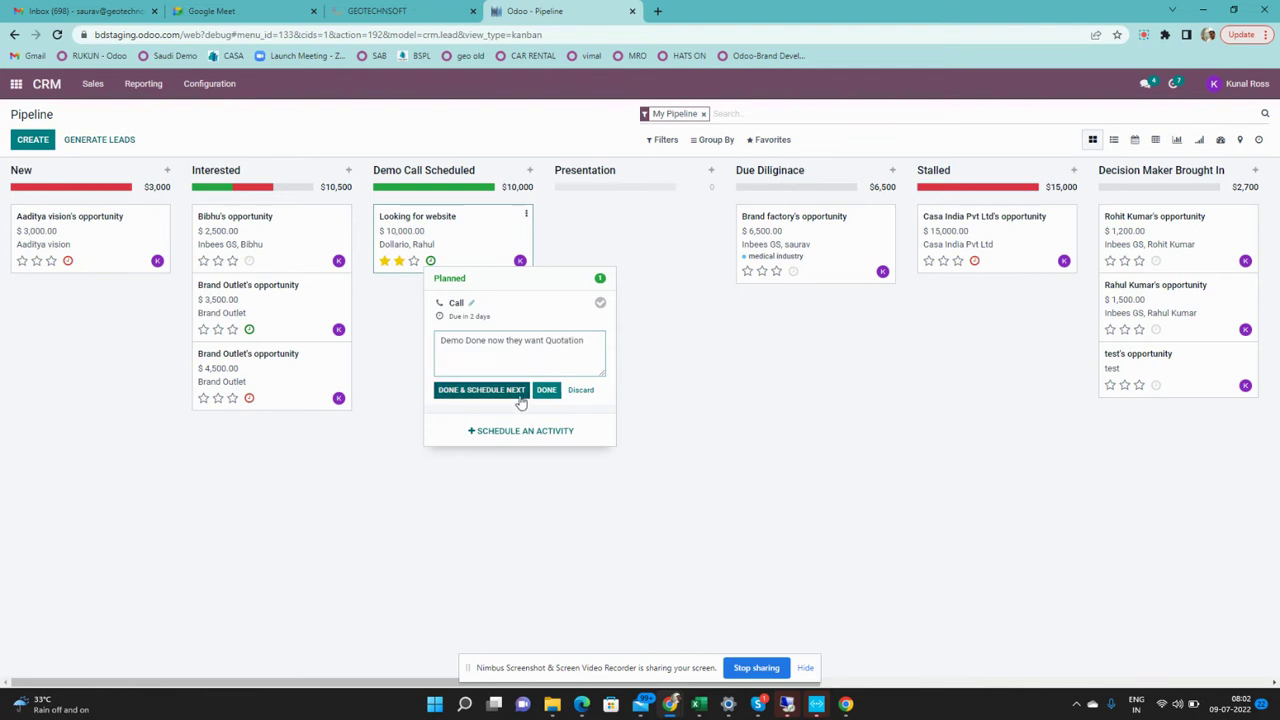
{"action": "left_click", "coordinate": [480, 390]}
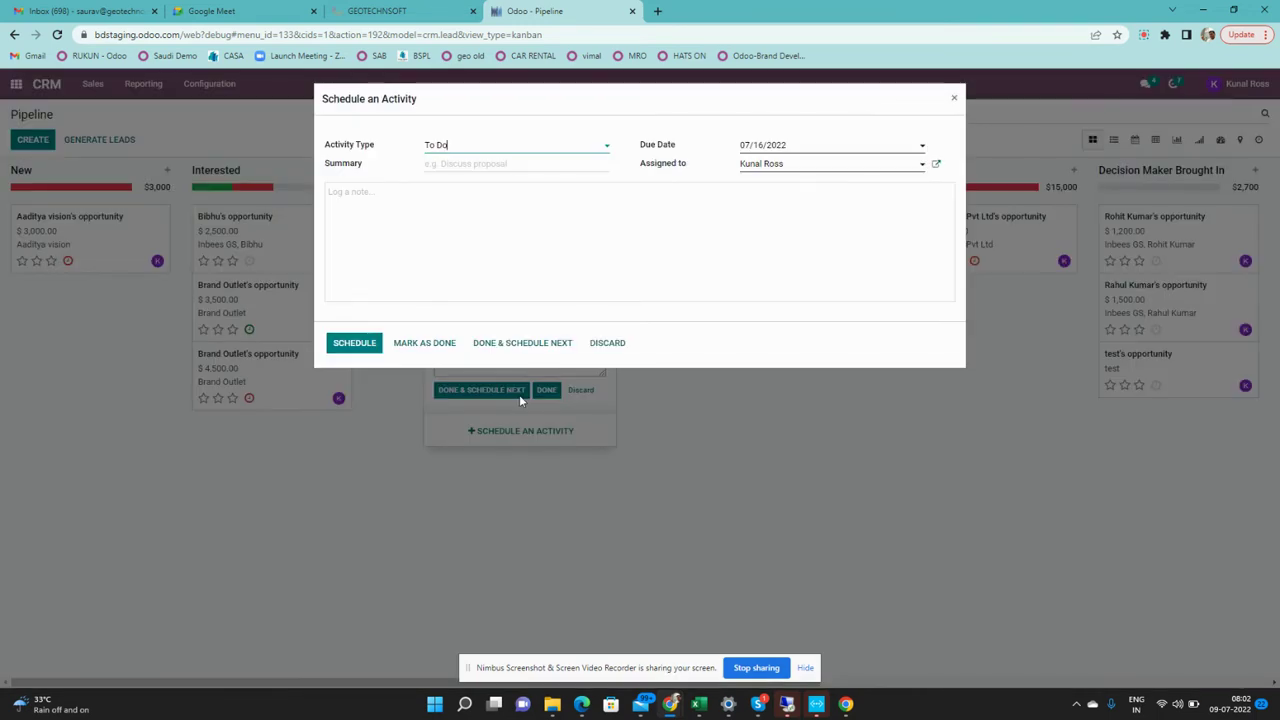
Set the follow-up activity type to Upload Document and schedule it.
{"action": "left_click", "coordinate": [607, 151]}
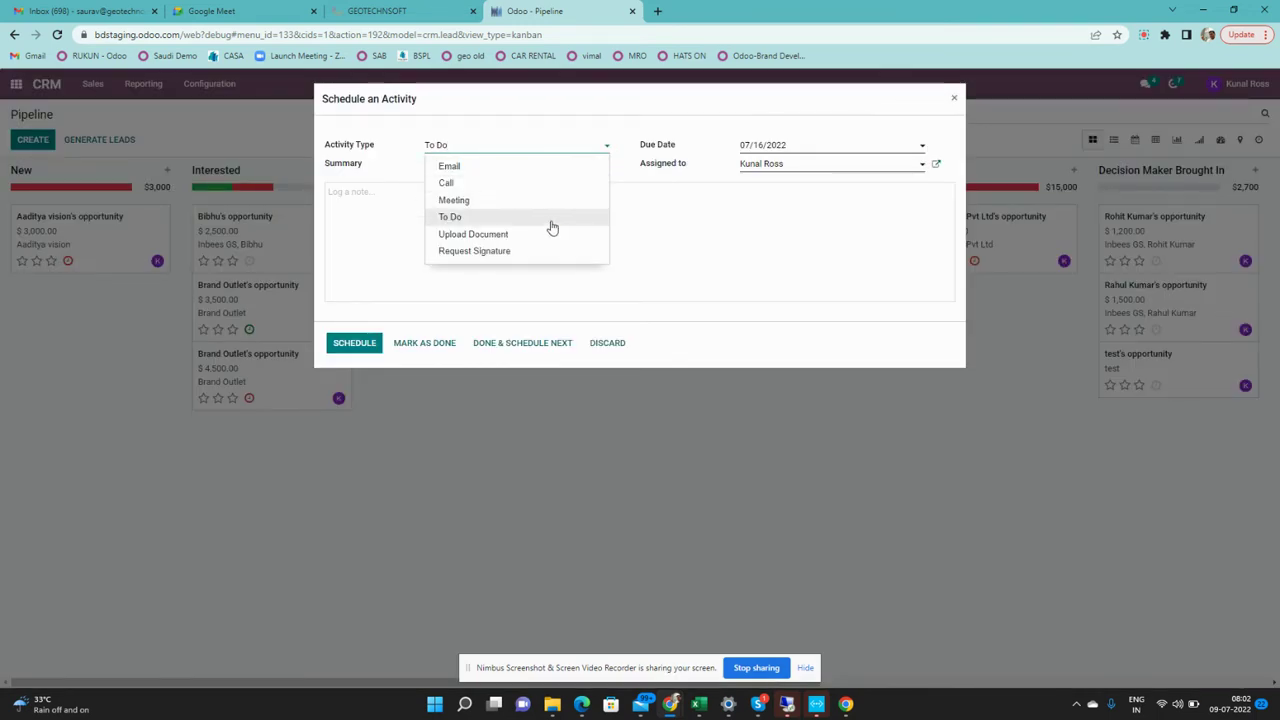
{"action": "left_click", "coordinate": [505, 235]}
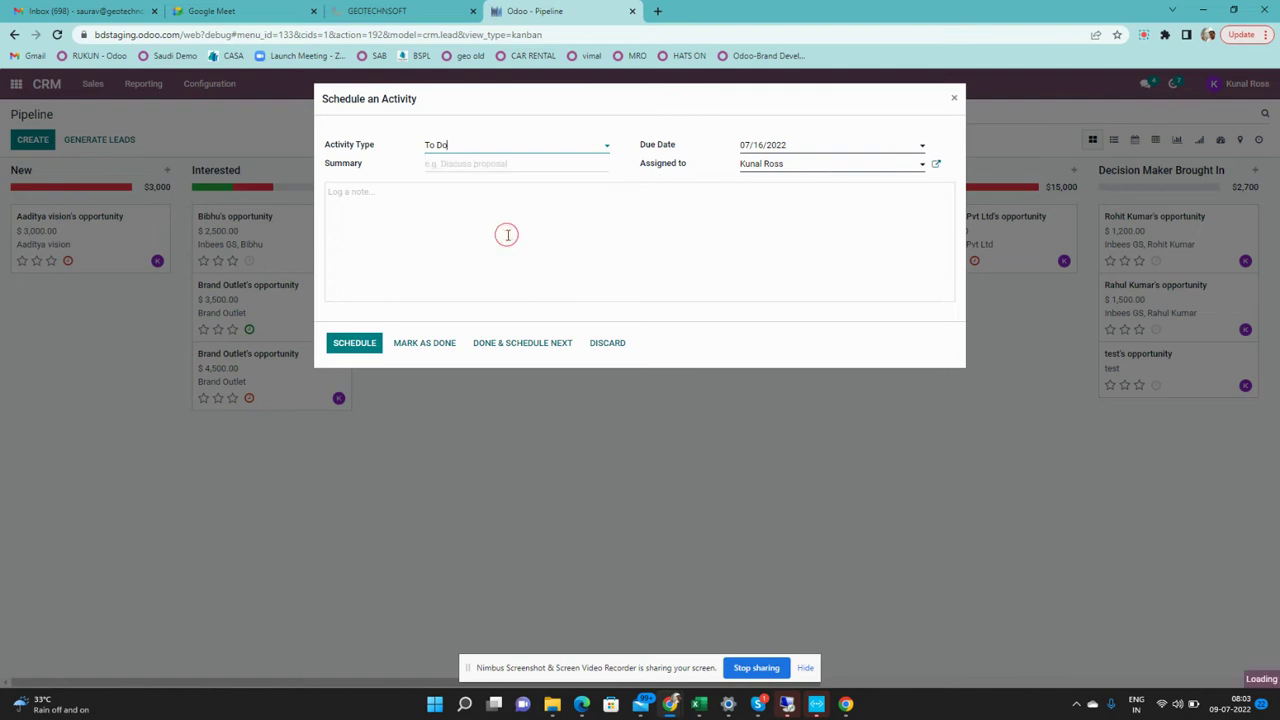
{"action": "left_click", "coordinate": [366, 346]}
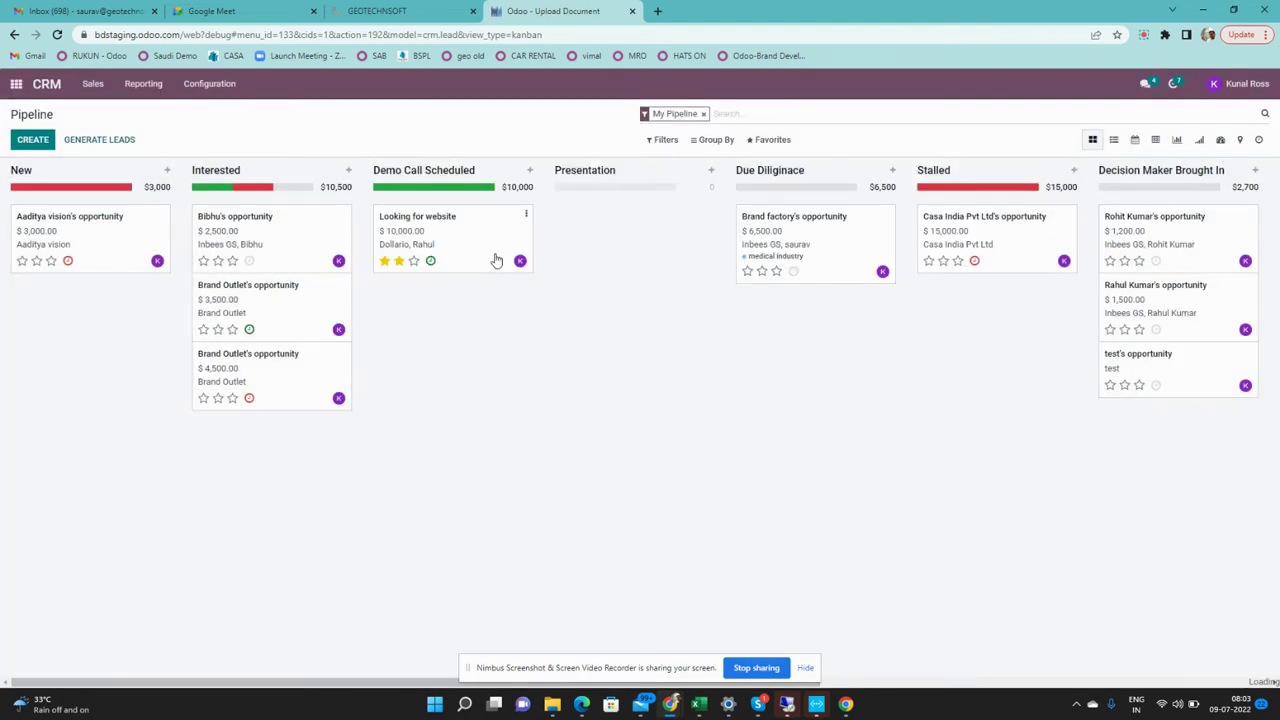
Move the "Looking for website" opportunity from Demo Call Scheduled to the Presentation stage and look over the remaining pipeline stages.
{"action": "left_click_drag", "start_coordinate": [477, 238], "coordinate": [646, 249]}
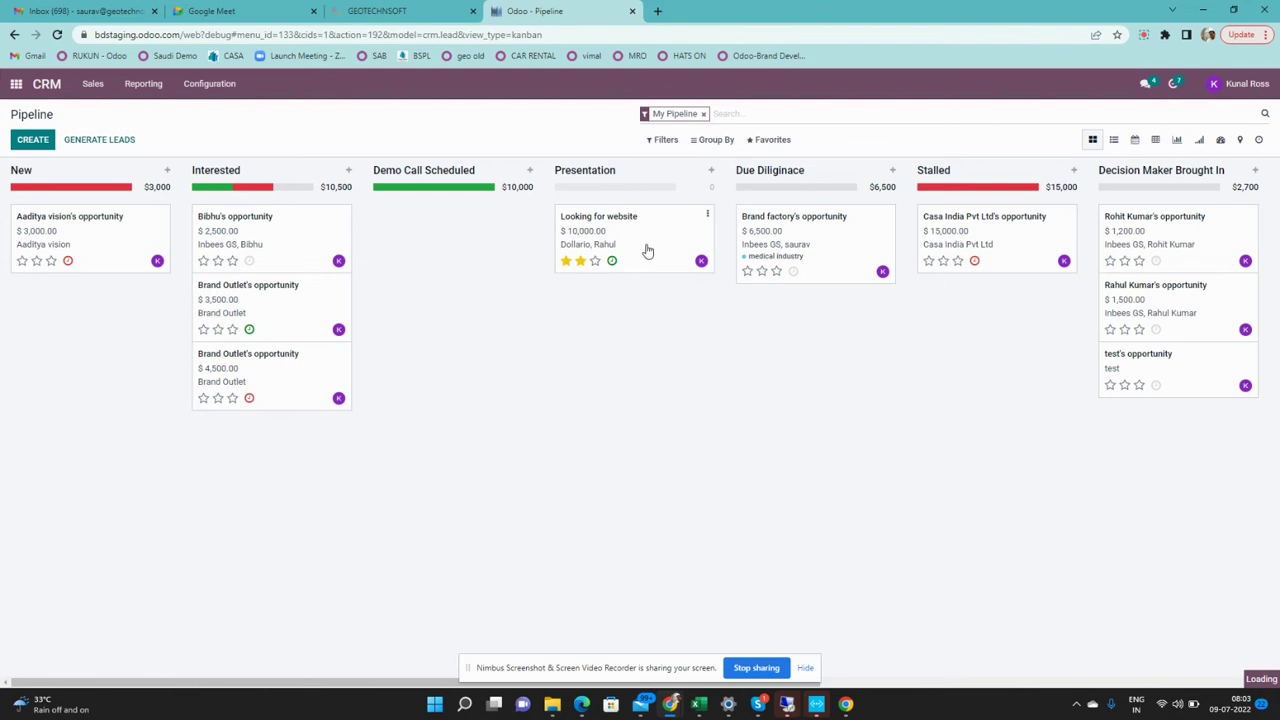
{"action": "scroll", "coordinate": [835, 338], "scroll_direction": "right", "scroll_amount": 5}
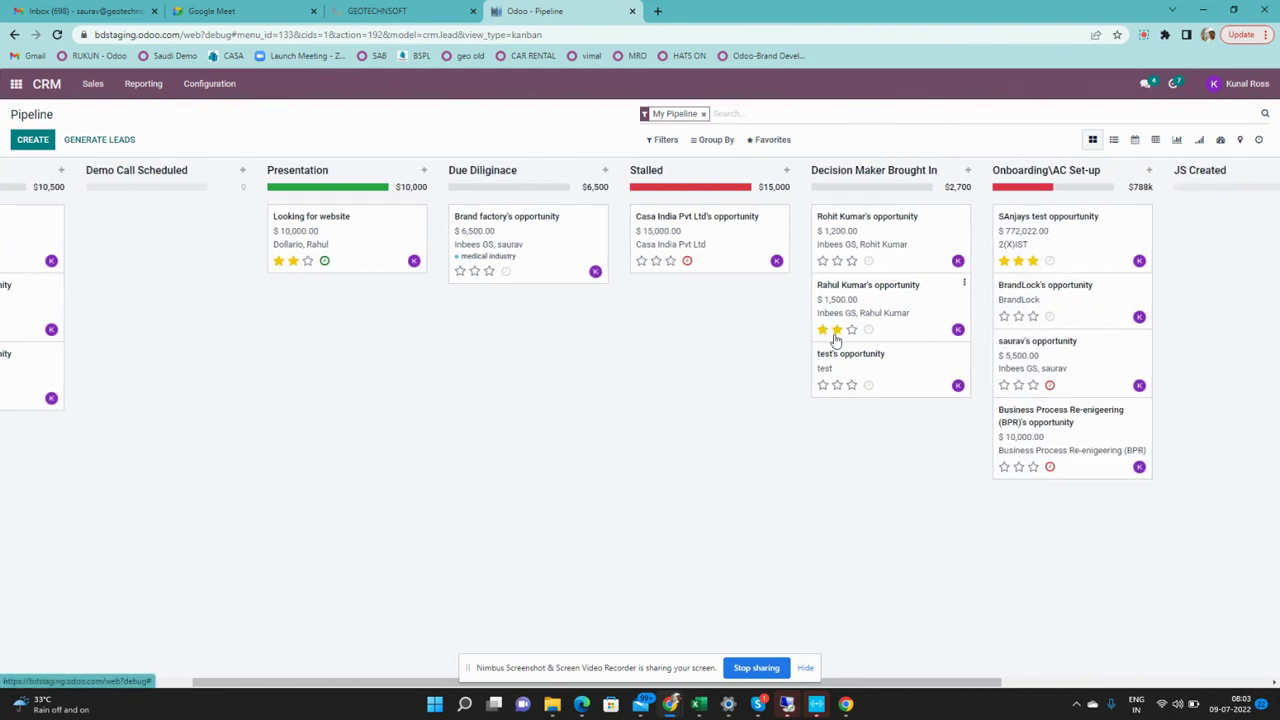
{"action": "scroll", "coordinate": [835, 340], "scroll_direction": "right", "scroll_amount": 4}
{"action": "scroll", "coordinate": [835, 341], "scroll_direction": "left", "scroll_amount": 6}
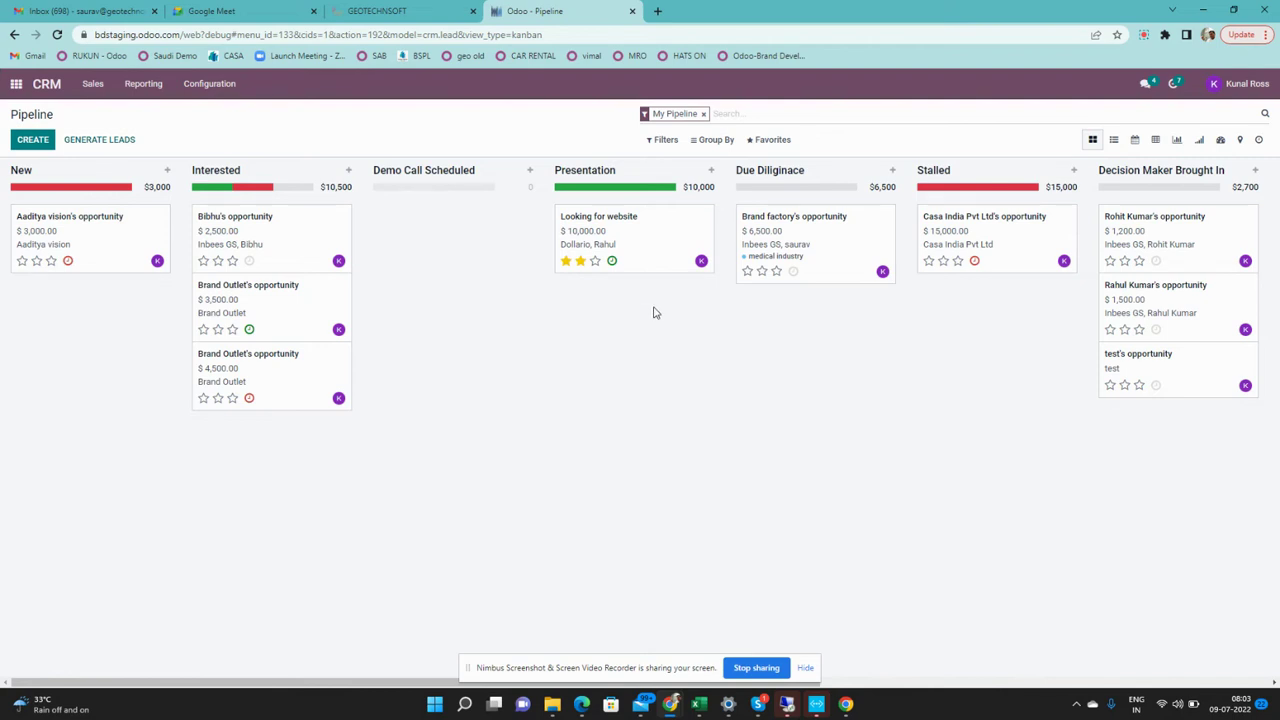
Start a new quotation from the "Looking for website" opportunity, with expiration 07/31/2022 and payment terms of 45 Days.
{"action": "left_click", "coordinate": [655, 228]}
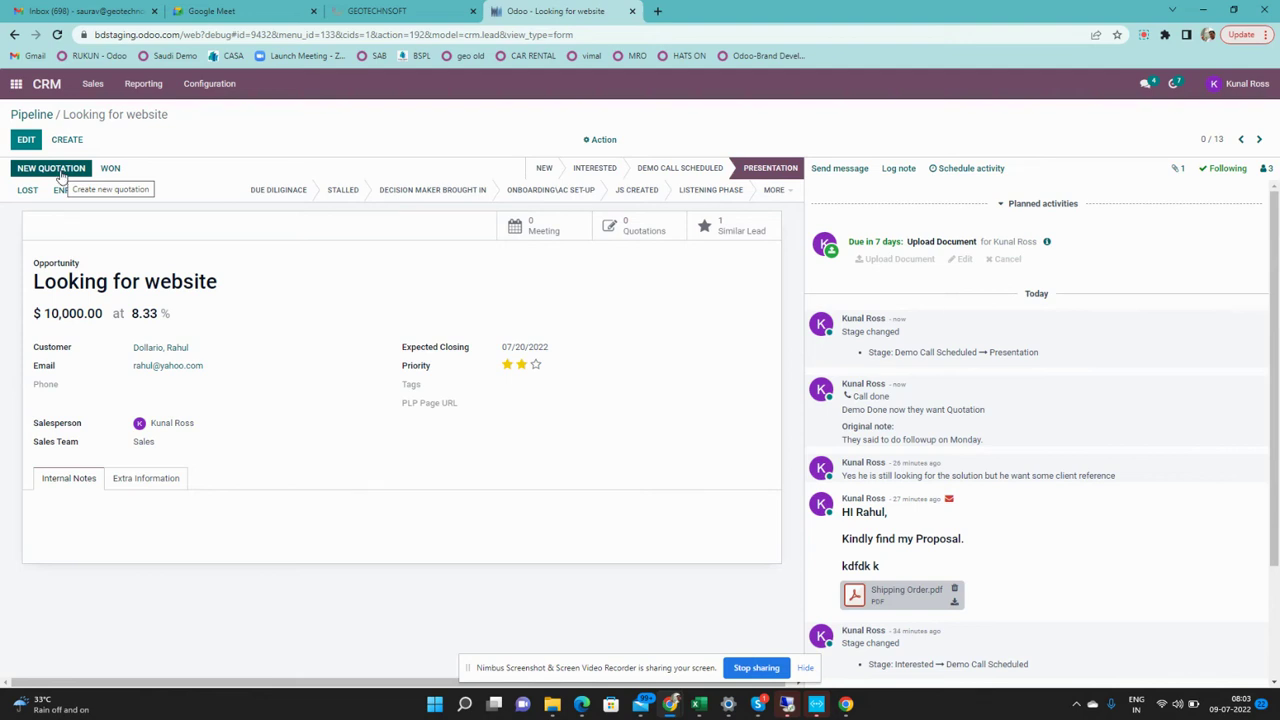
{"action": "left_click", "coordinate": [92, 83]}
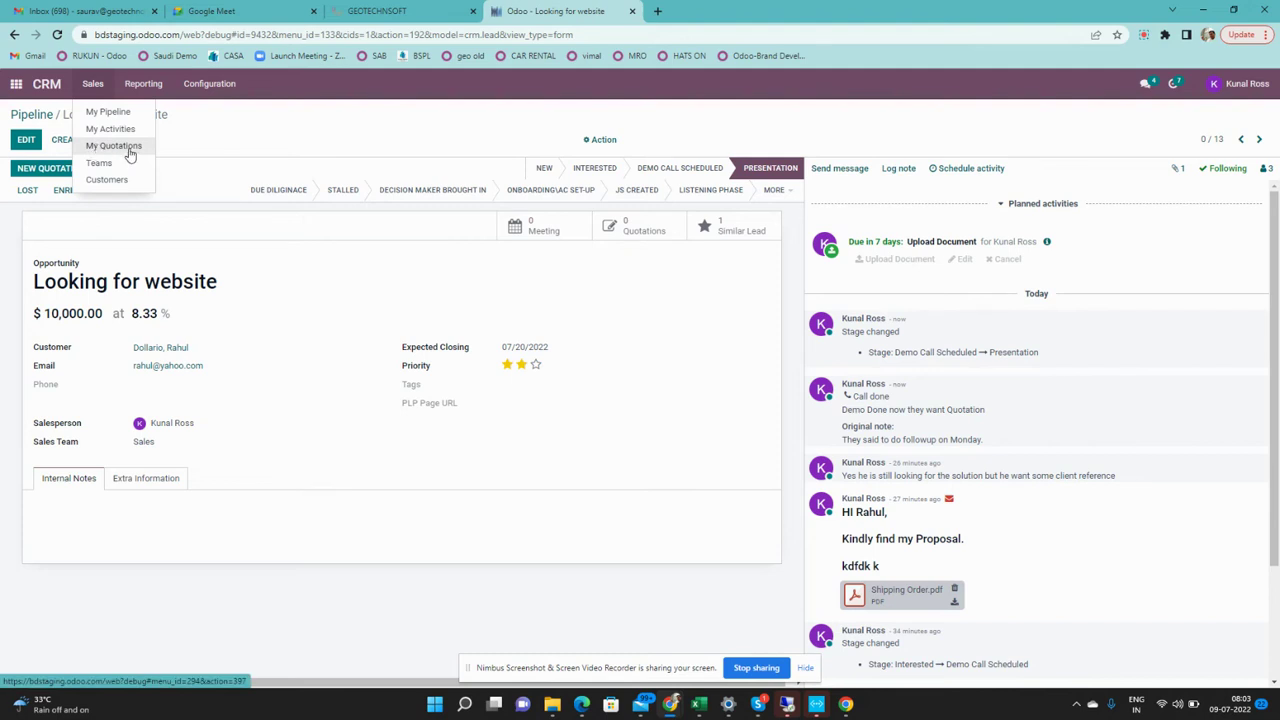
{"action": "left_click", "coordinate": [212, 140]}
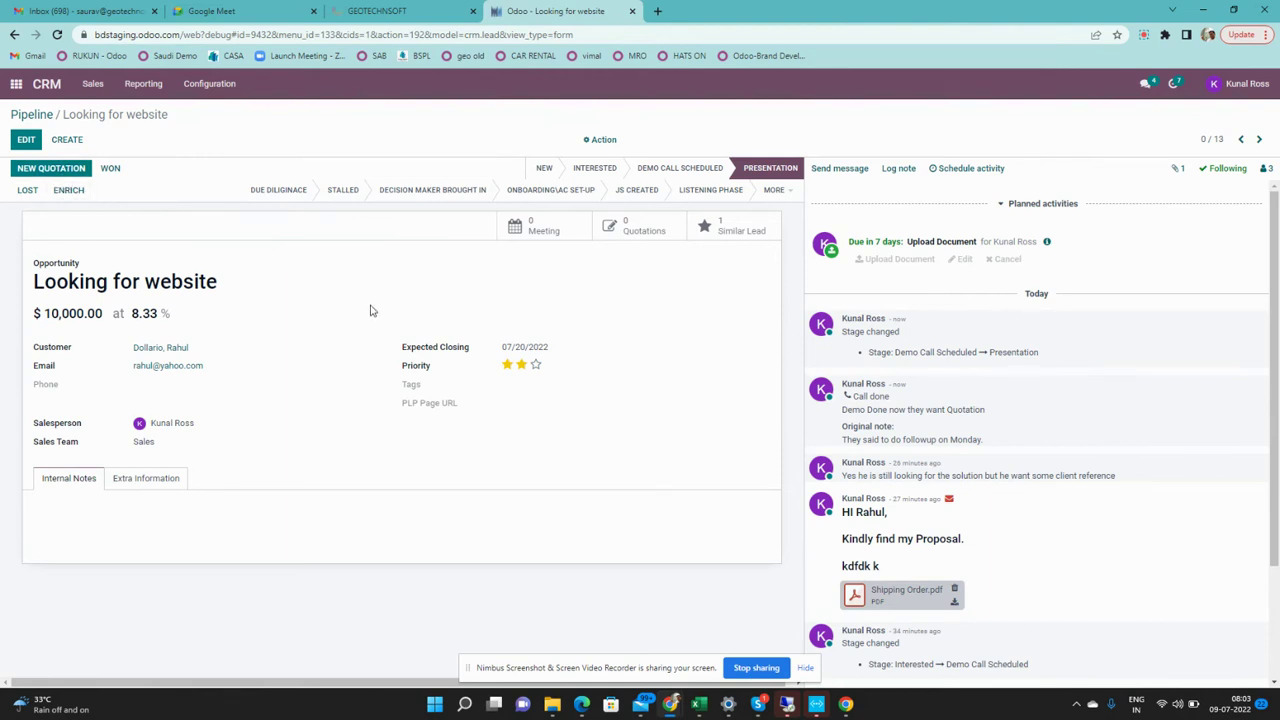
{"action": "left_click", "coordinate": [78, 176]}
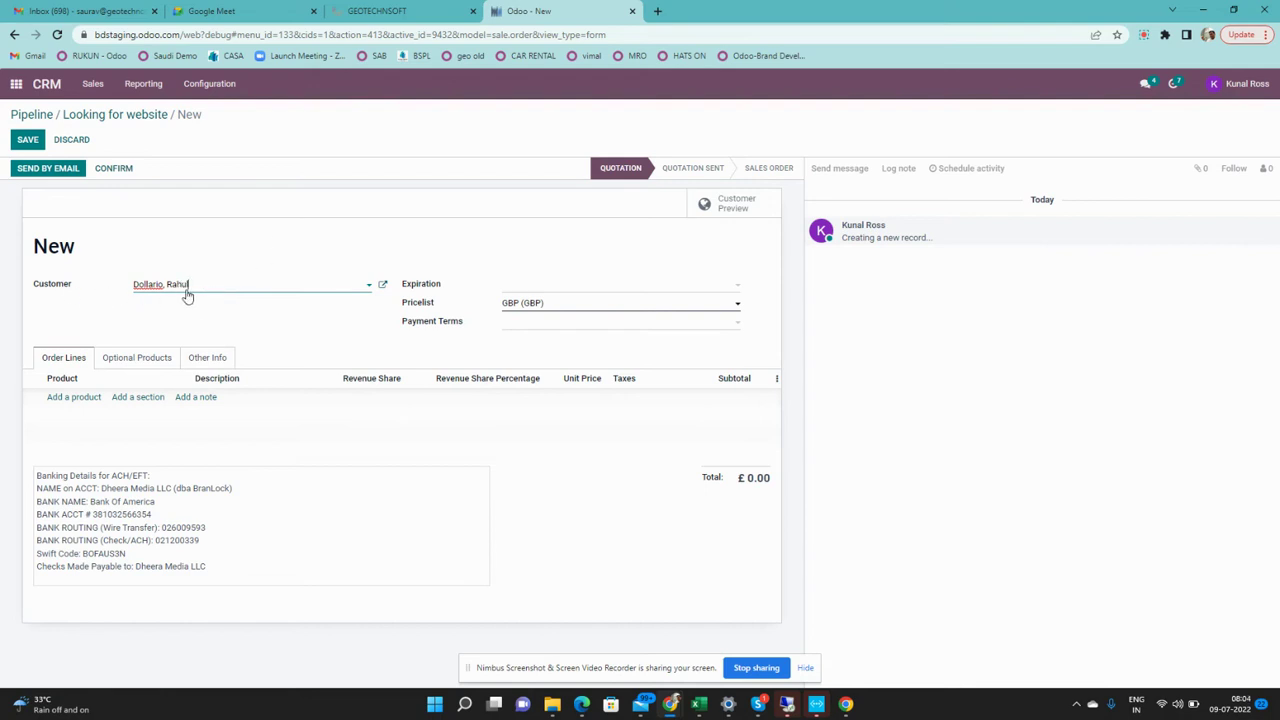
{"action": "left_click", "coordinate": [536, 289]}
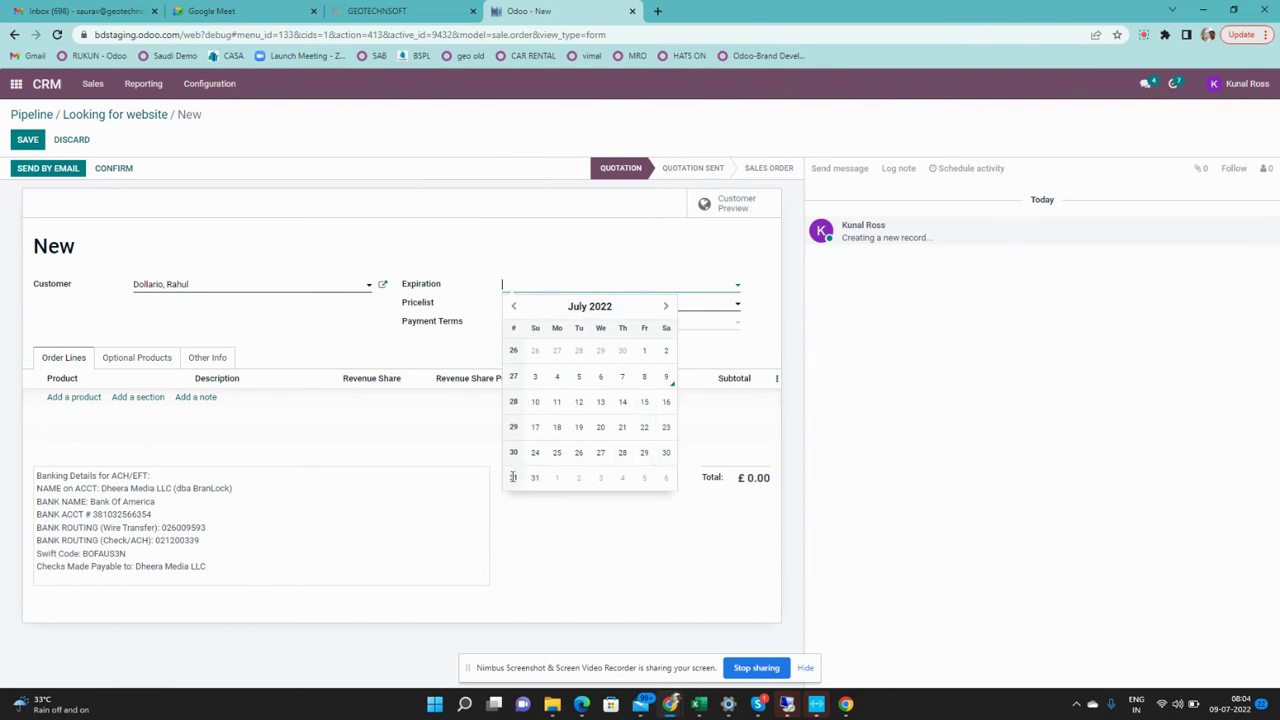
{"action": "left_click", "coordinate": [536, 482]}
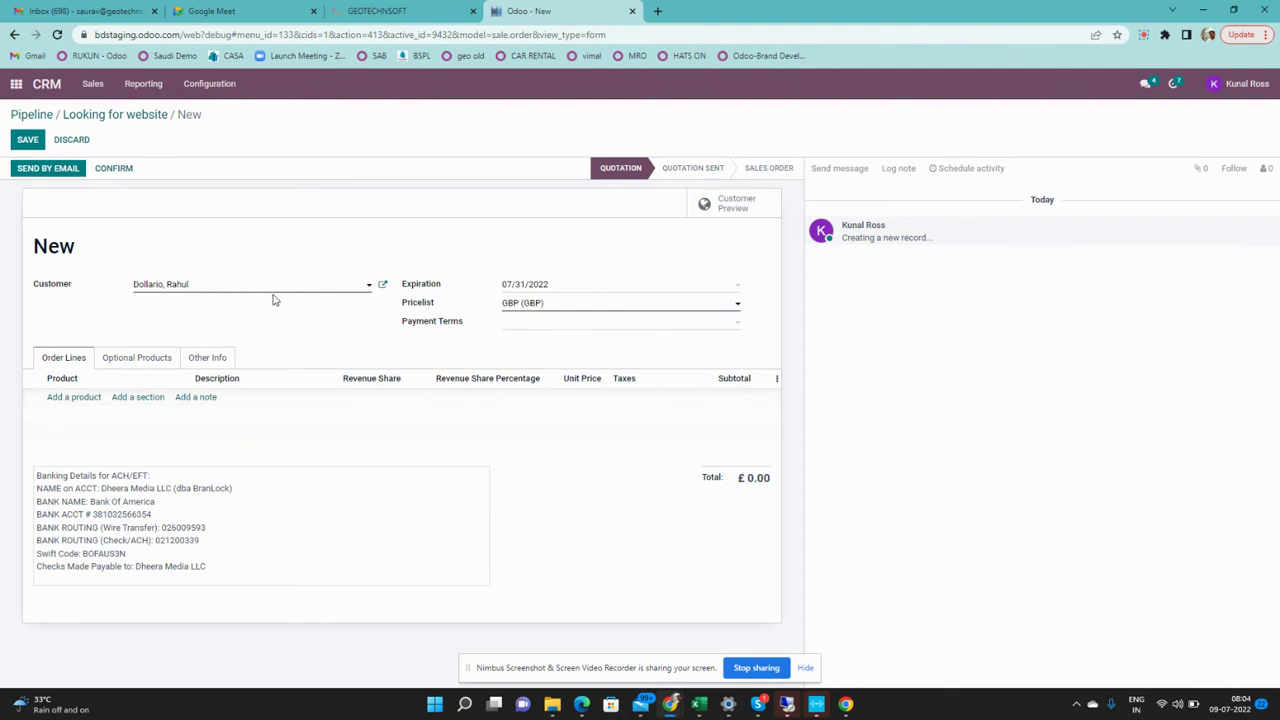
{"action": "left_click", "coordinate": [520, 322]}
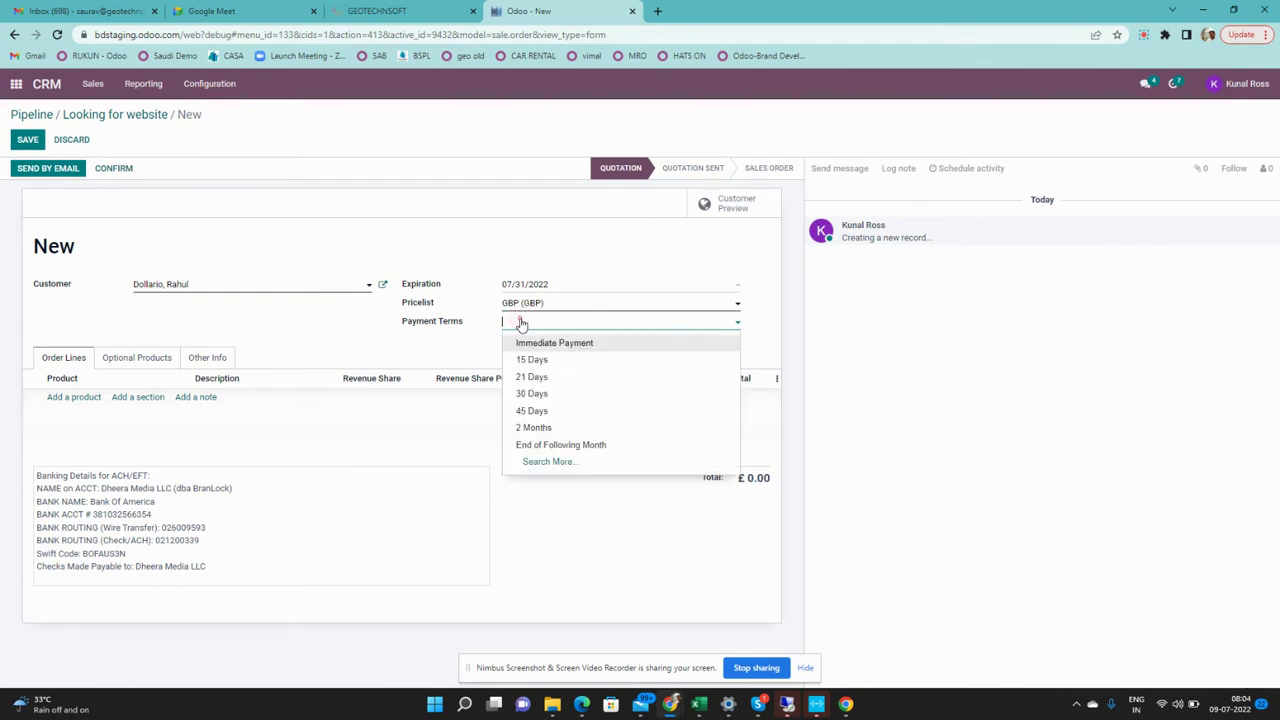
{"action": "left_click", "coordinate": [532, 411]}
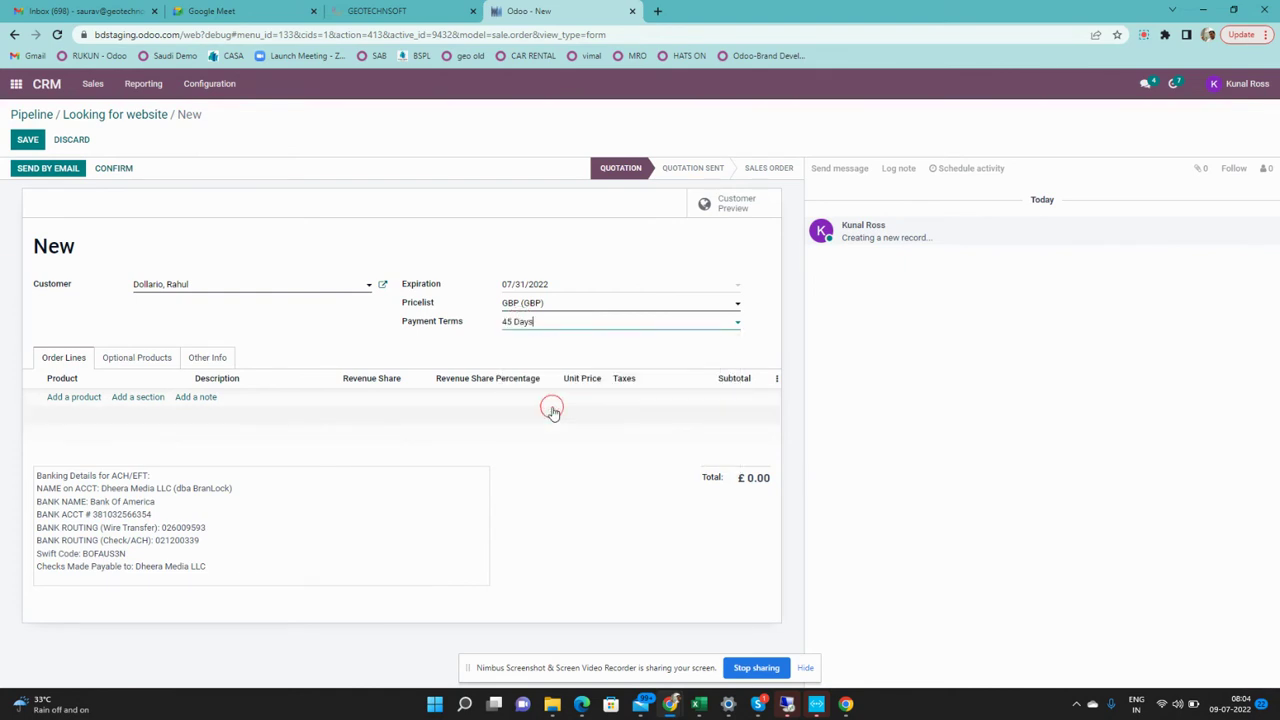
Add the product BL Engage (Hesitant Shopper) Revenue Share (Monthly) at unit price 100 with Tax 15.00%, and save the quotation.
{"action": "left_click", "coordinate": [78, 396]}
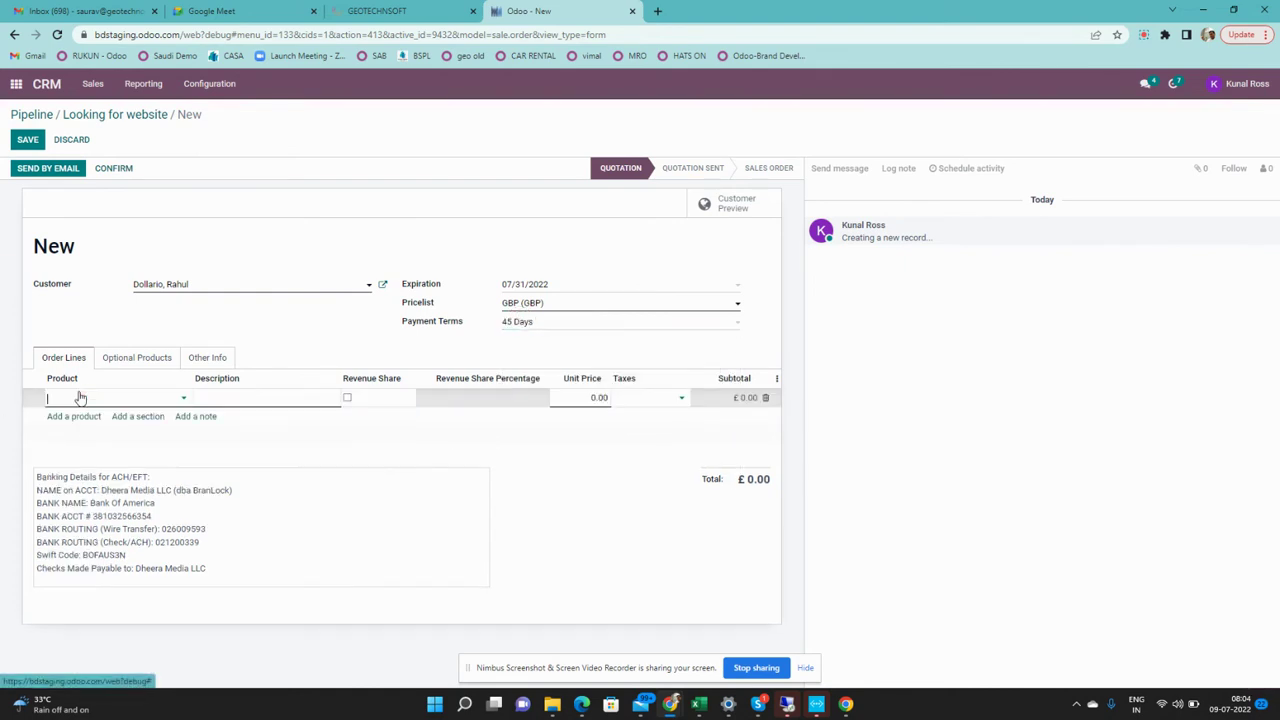
{"action": "left_click", "coordinate": [181, 399]}
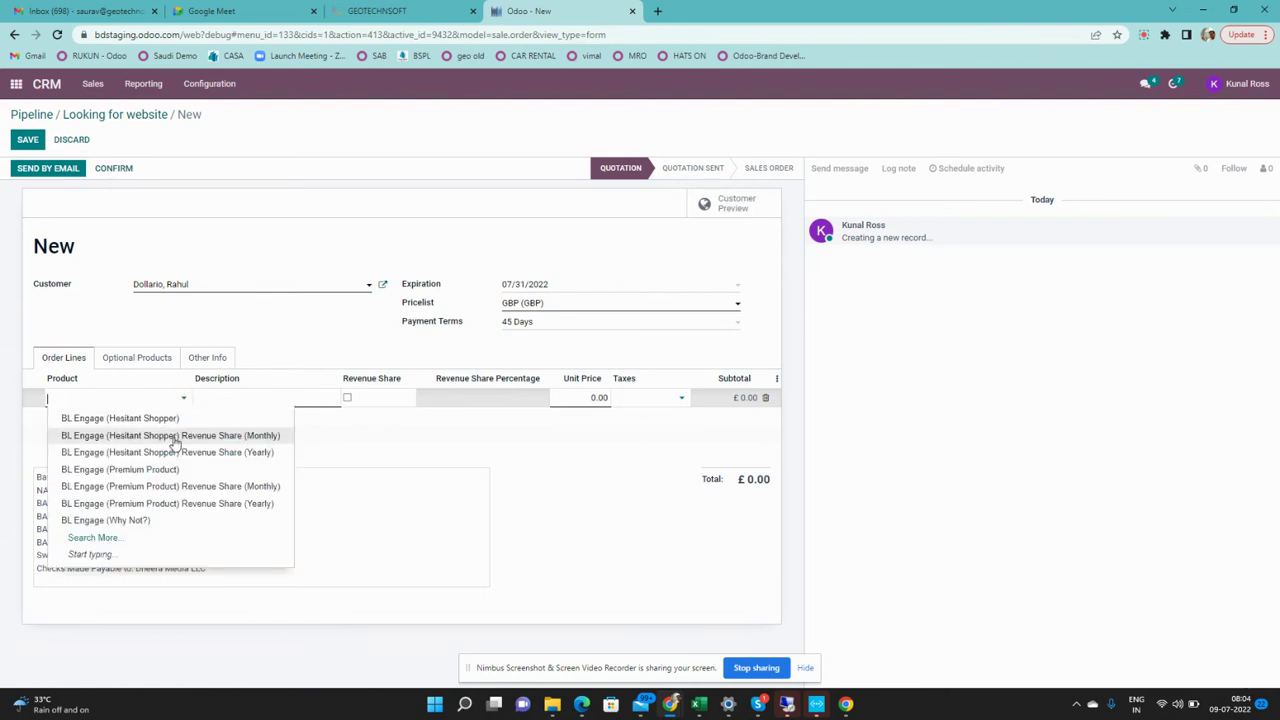
{"action": "left_click", "coordinate": [174, 437]}
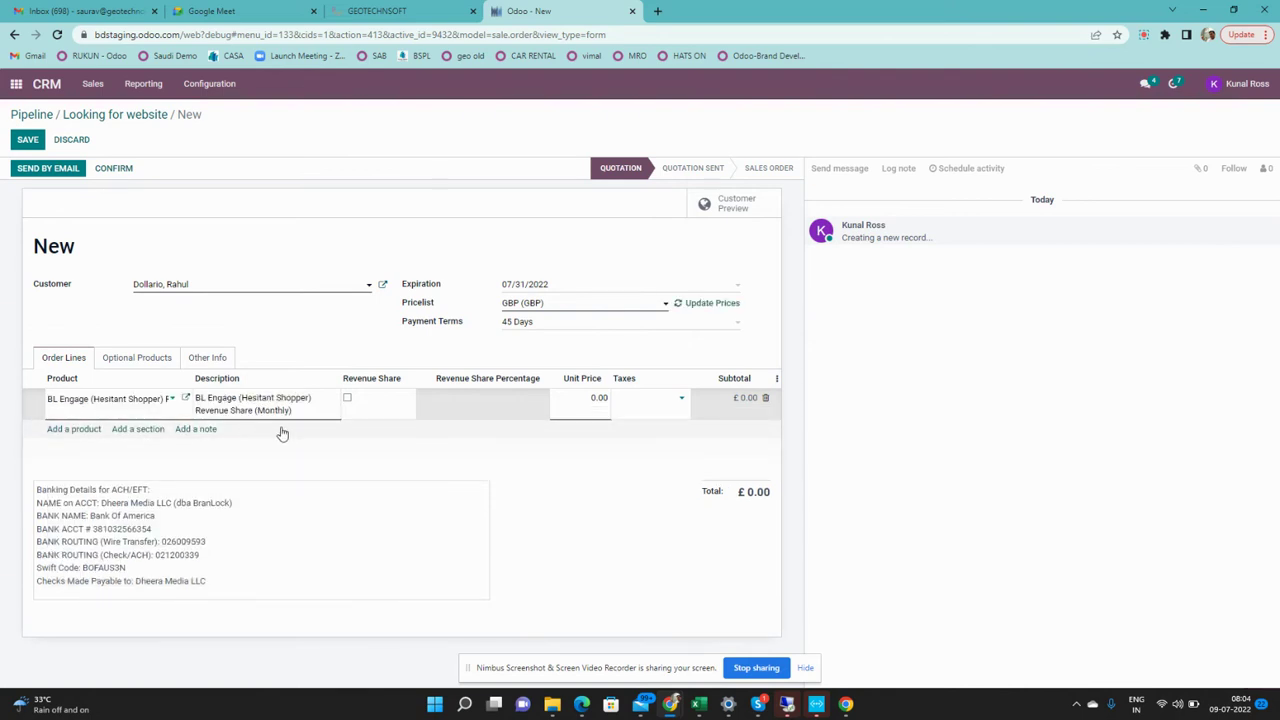
{"action": "left_click", "coordinate": [590, 397]}
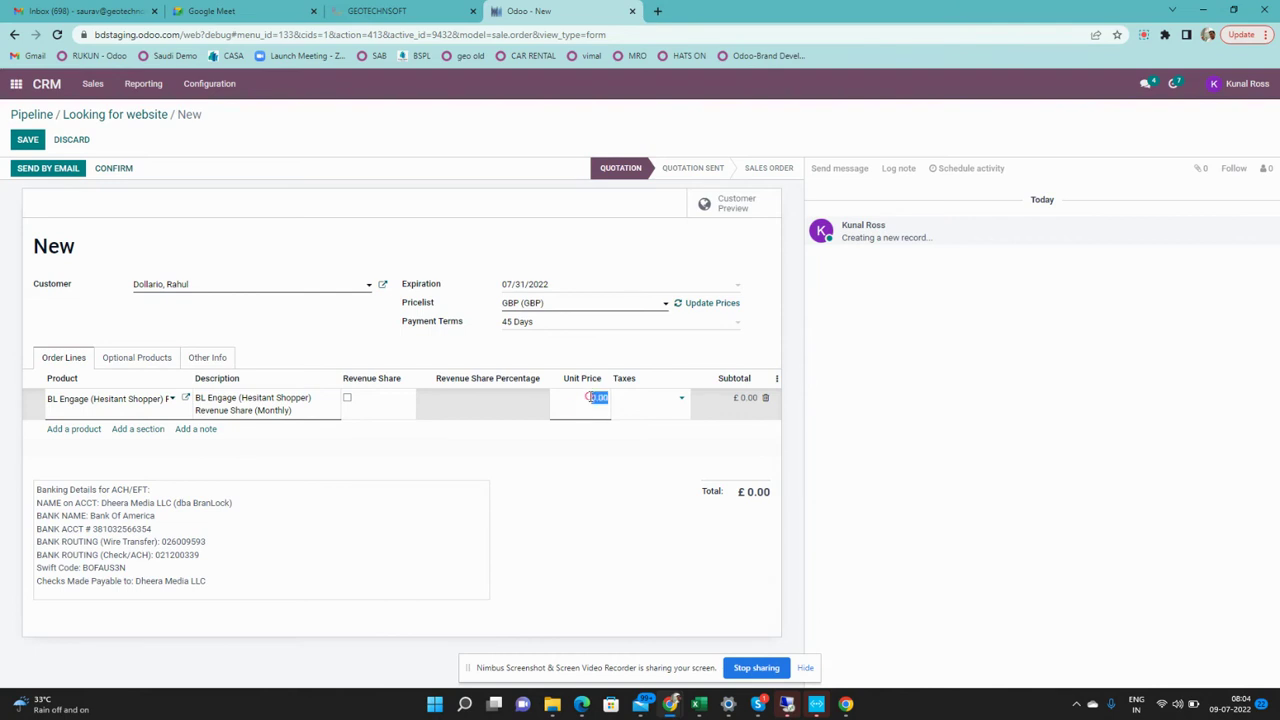
{"action": "type", "text": "10"}
{"action": "key", "text": "Tab"}
{"action": "left_click", "coordinate": [680, 399]}
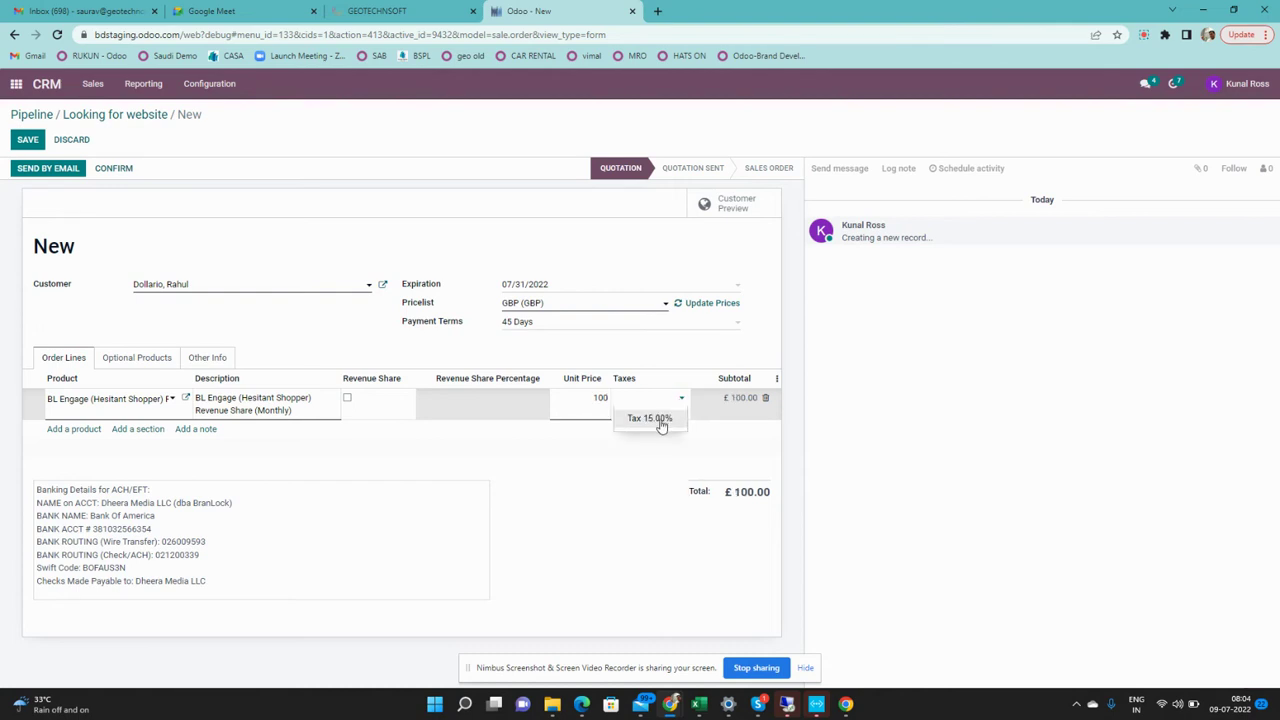
{"action": "left_click", "coordinate": [661, 423]}
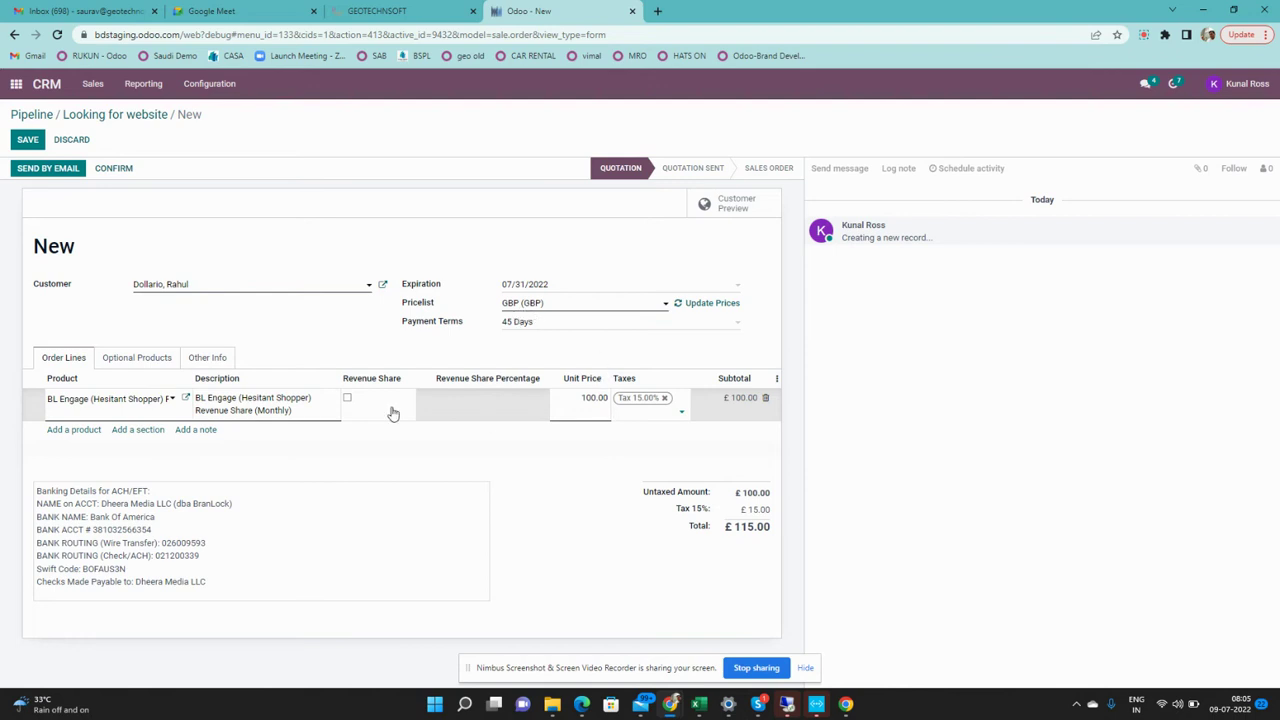
{"action": "left_click", "coordinate": [28, 141]}
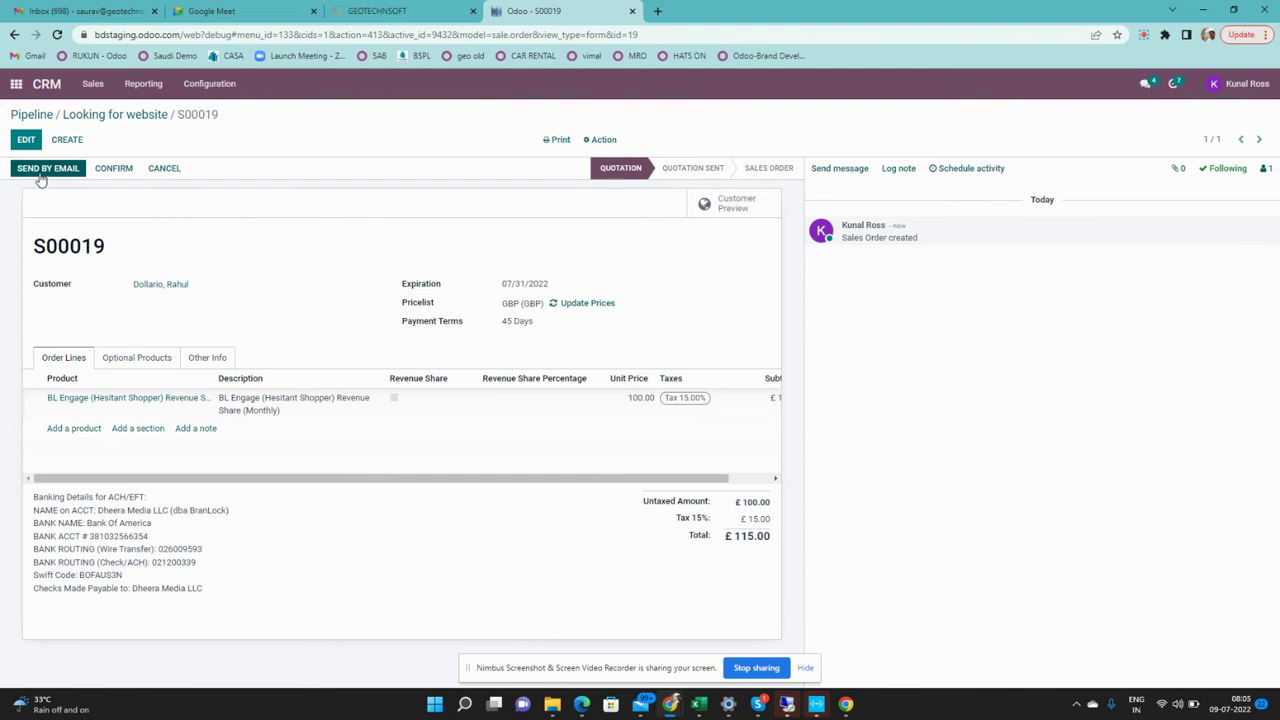
Return to the "Looking for website" opportunity and open its linked quotation for editing.
{"action": "left_click", "coordinate": [155, 117]}
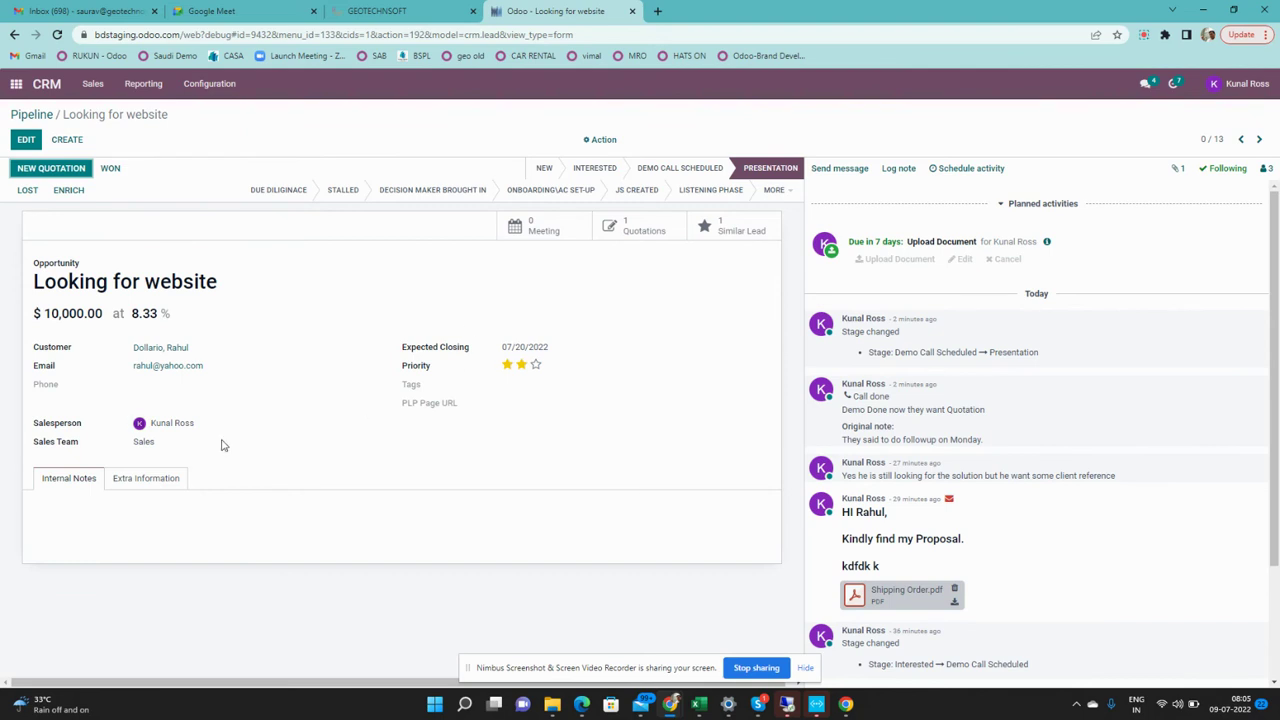
{"action": "left_click", "coordinate": [634, 232]}
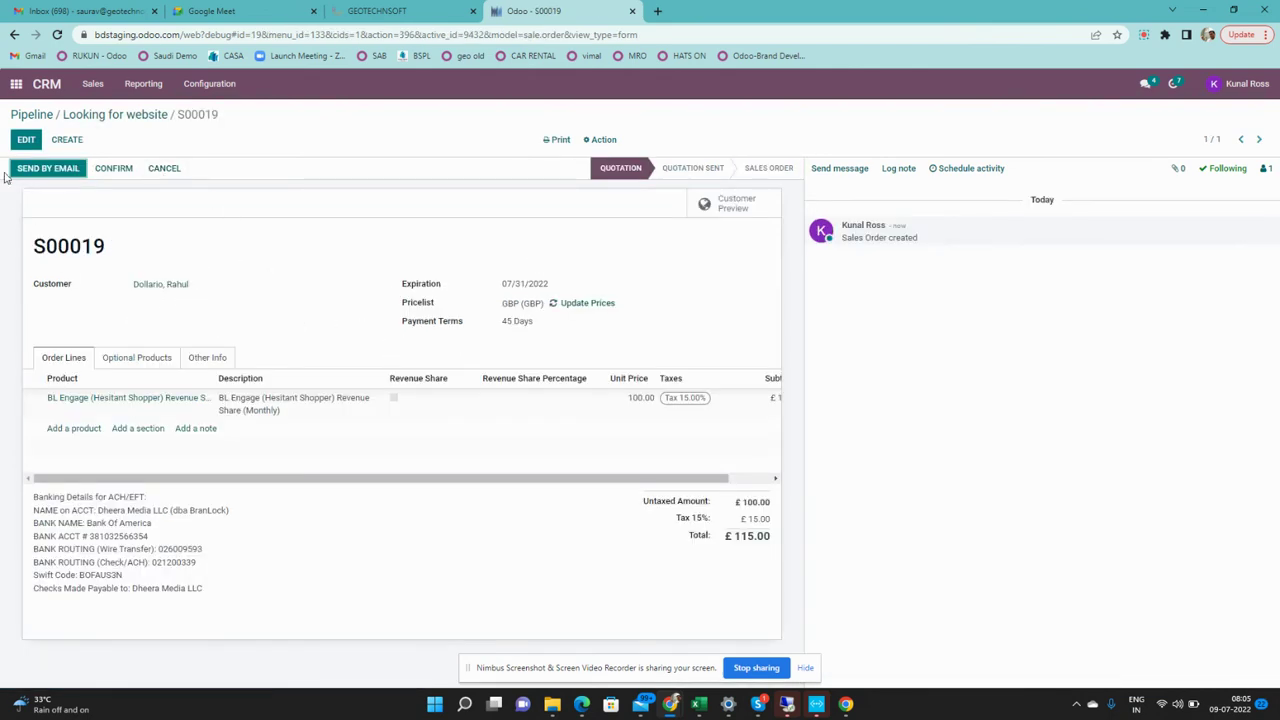
{"action": "left_click", "coordinate": [26, 139]}
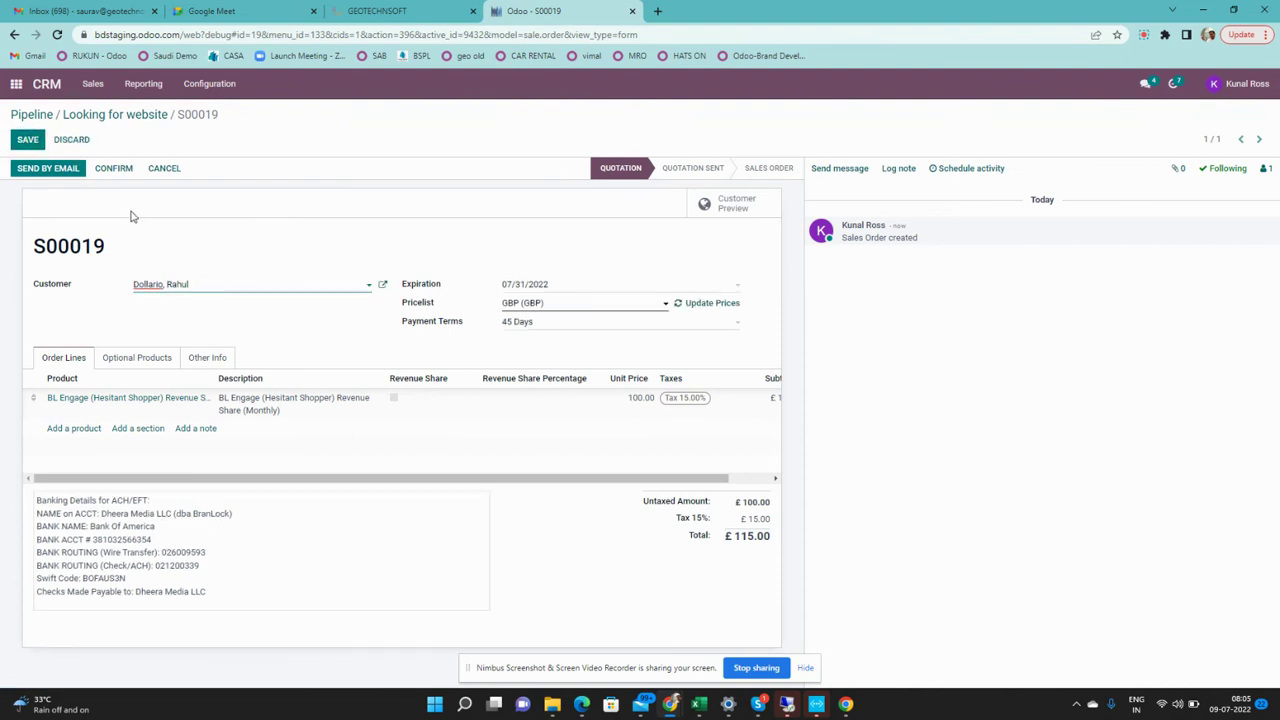
{"action": "left_click", "coordinate": [102, 198]}
Email the quotation with its PDF attached, adding the Inbees GS contact as a second recipient.
{"action": "left_click", "coordinate": [60, 174]}
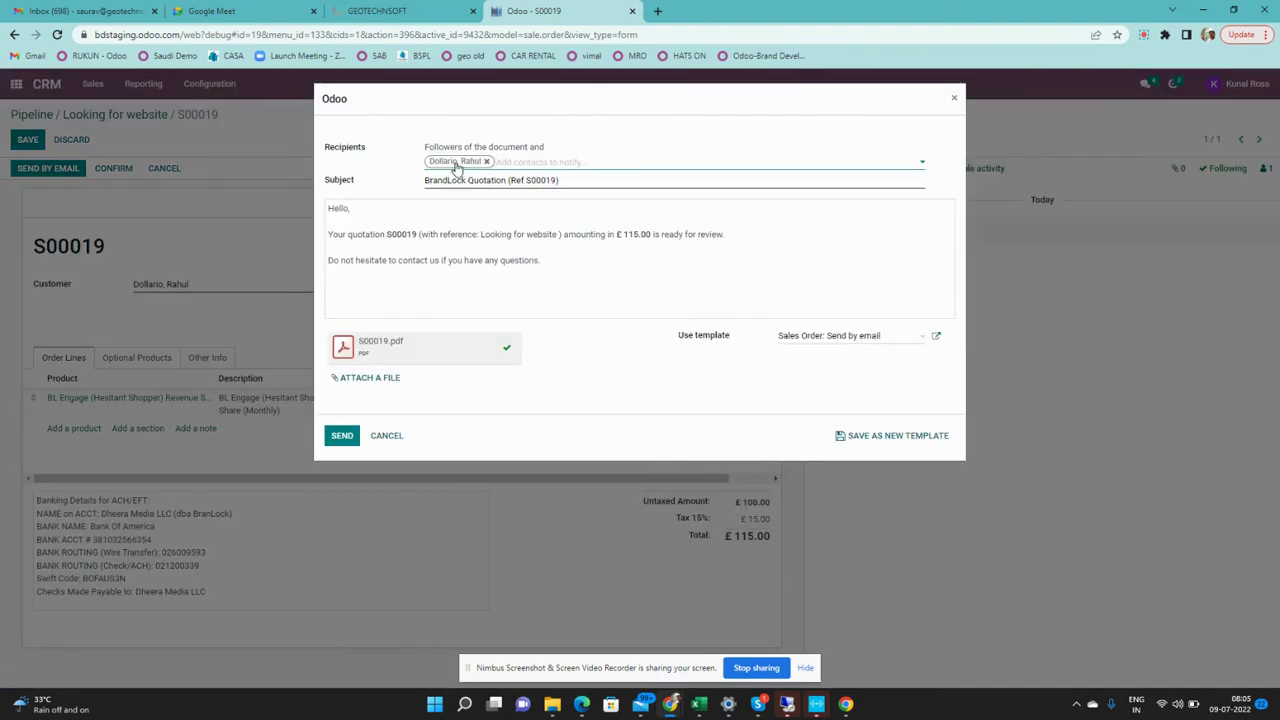
{"action": "type", "text": "saurav"}
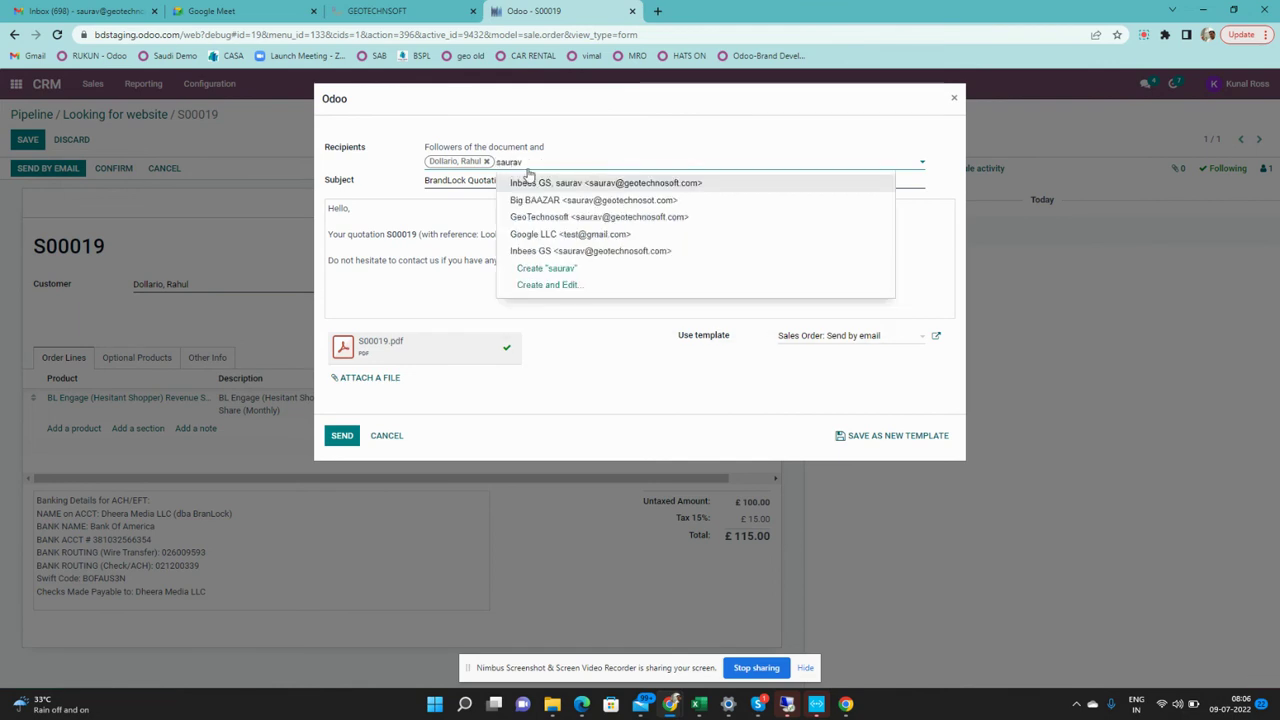
{"action": "left_click", "coordinate": [556, 181]}
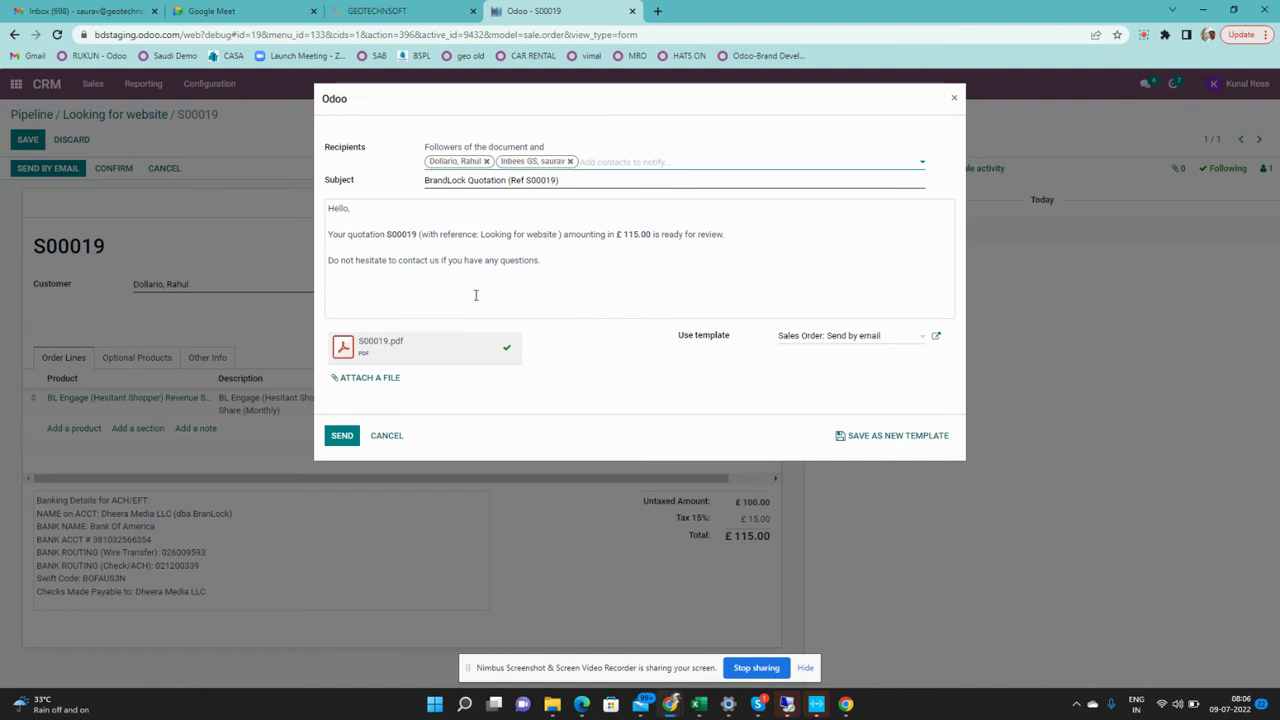
{"action": "left_click", "coordinate": [340, 437]}
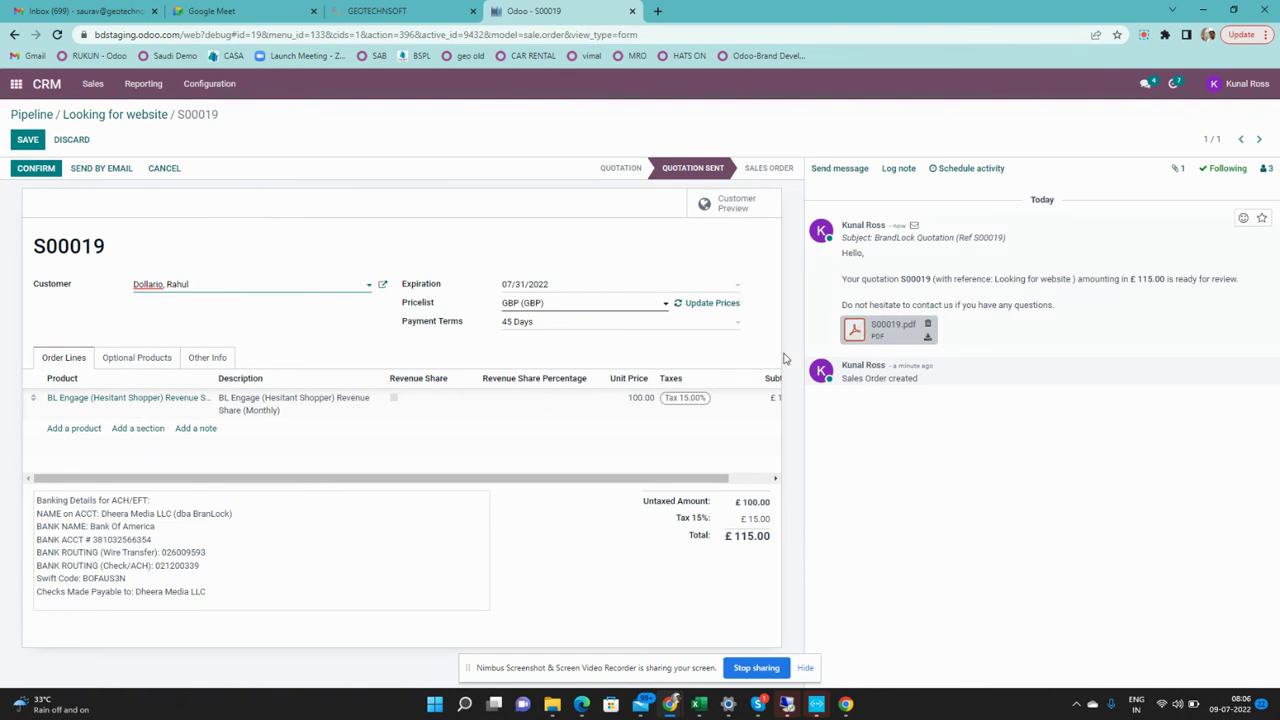
Switch to Gmail, open the "BrandLock Quotation (Ref S00019)" email and look through its attached S00019.pdf.
{"action": "left_click", "coordinate": [110, 12]}
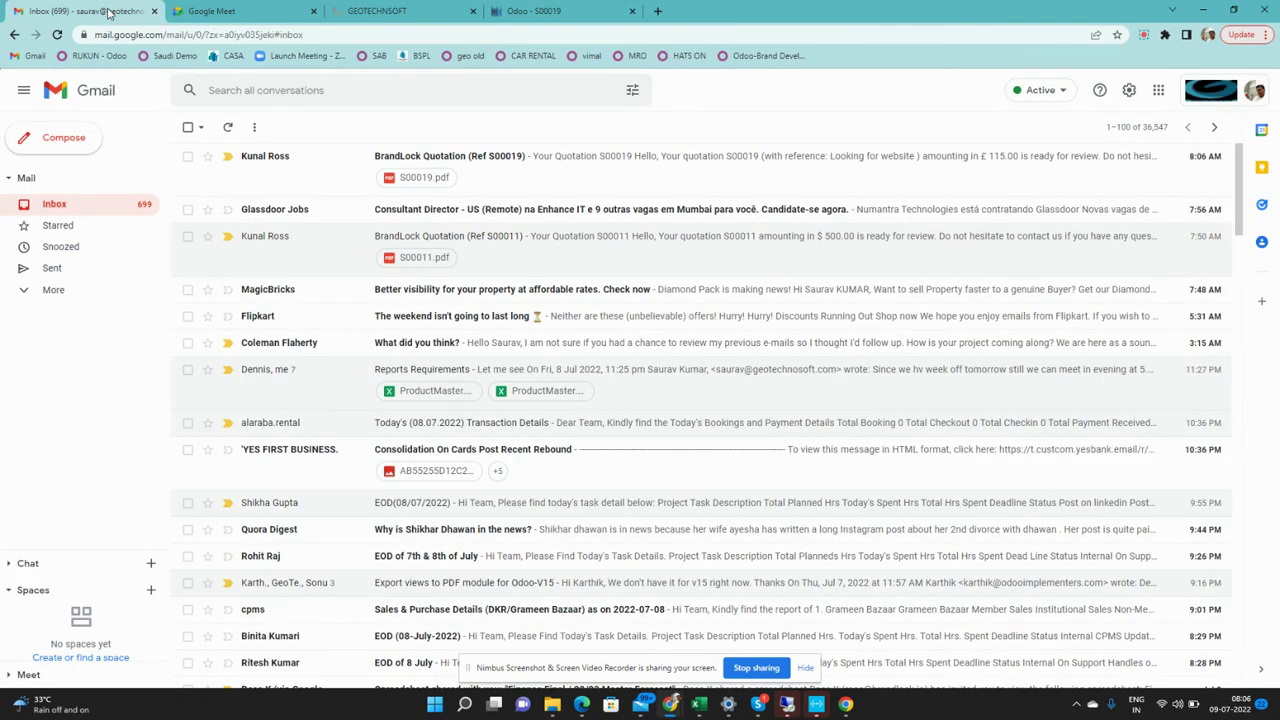
{"action": "left_click", "coordinate": [114, 206]}
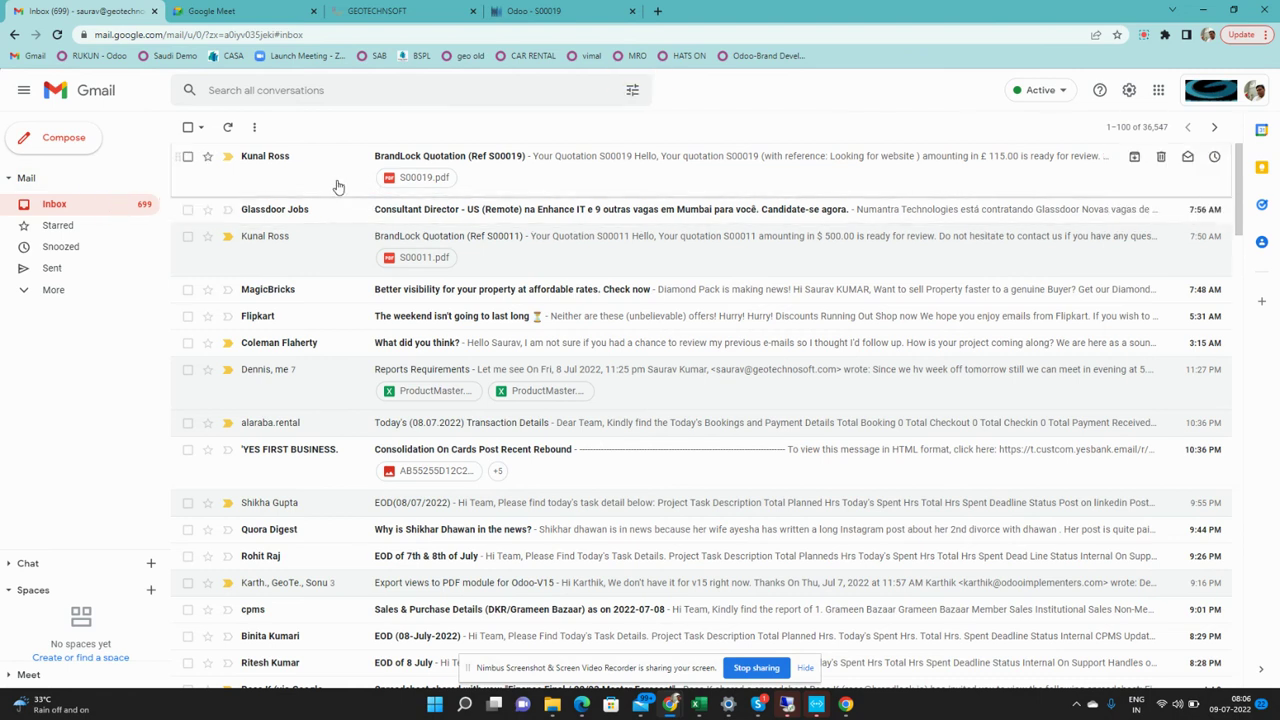
{"action": "left_click", "coordinate": [515, 172]}
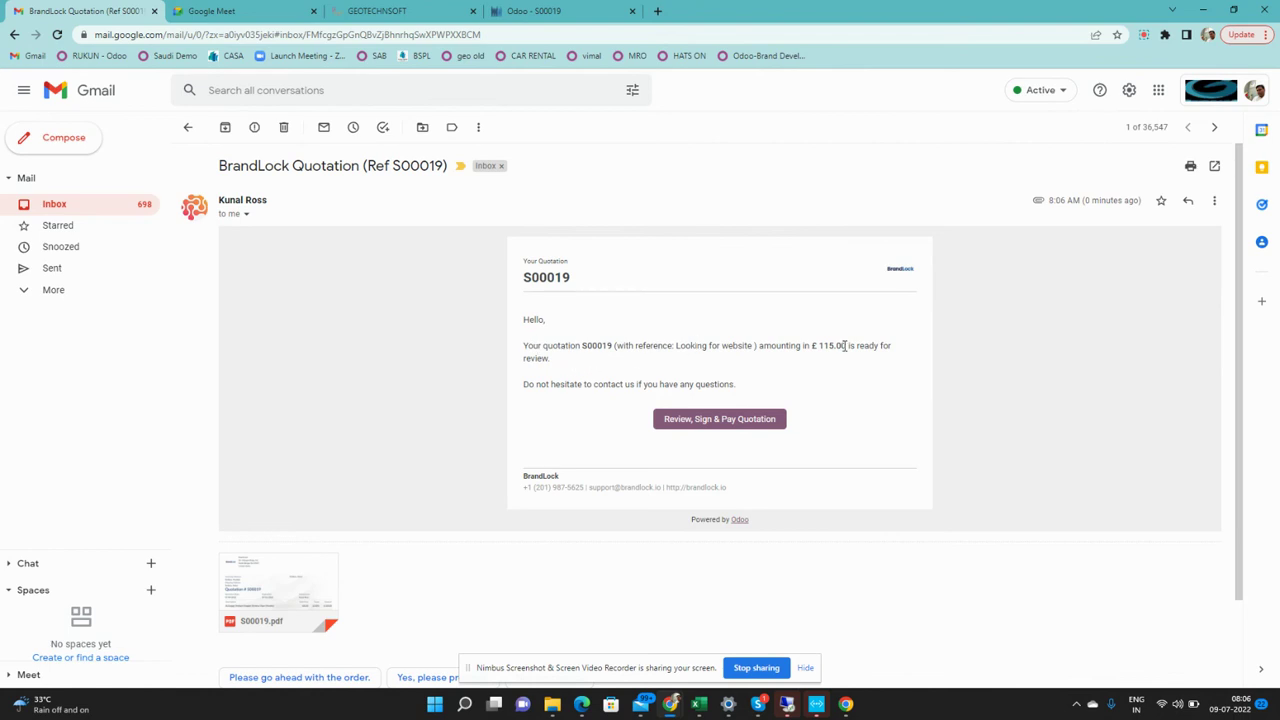
{"action": "left_click", "coordinate": [276, 587]}
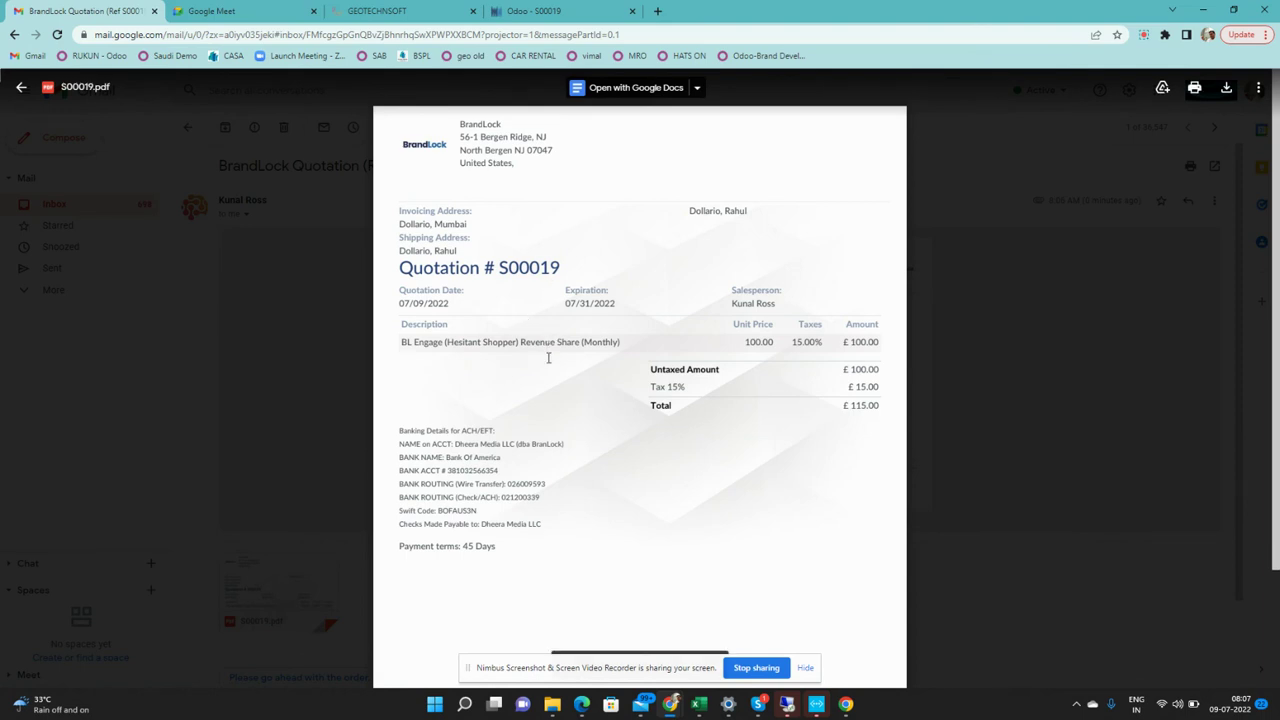
{"action": "scroll", "coordinate": [548, 357], "scroll_direction": "down", "scroll_amount": 2}
{"action": "scroll", "coordinate": [548, 357], "scroll_direction": "up", "scroll_amount": 2}
{"action": "left_click", "coordinate": [306, 347]}
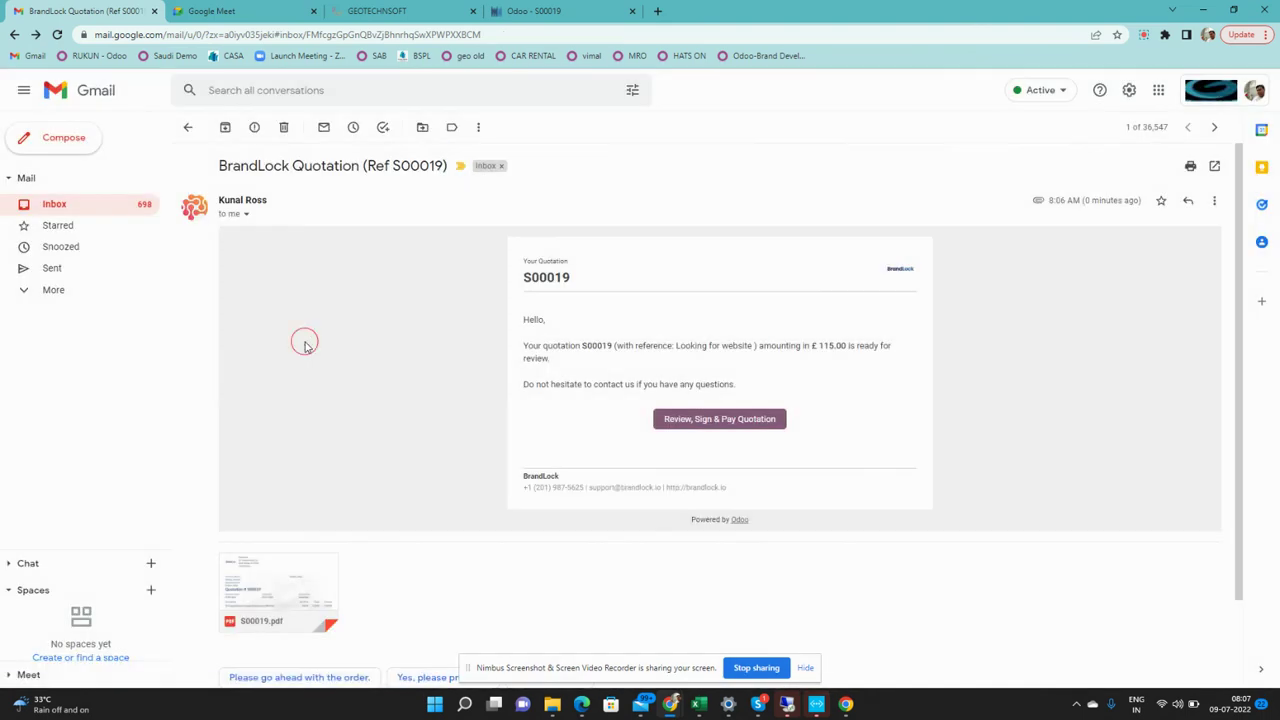
View the email's Review, Sign & Pay Quotation link in an incognito window, and return to the email.
{"action": "right_click", "coordinate": [727, 426]}
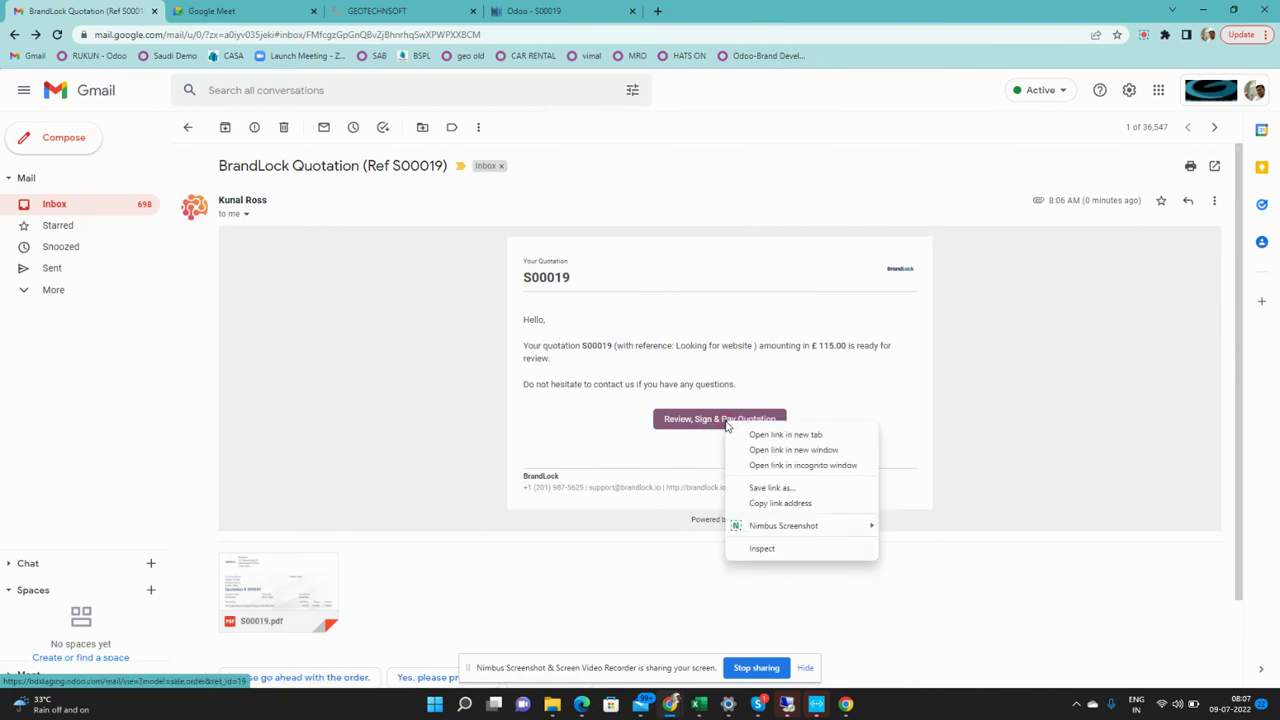
{"action": "left_click", "coordinate": [789, 466]}
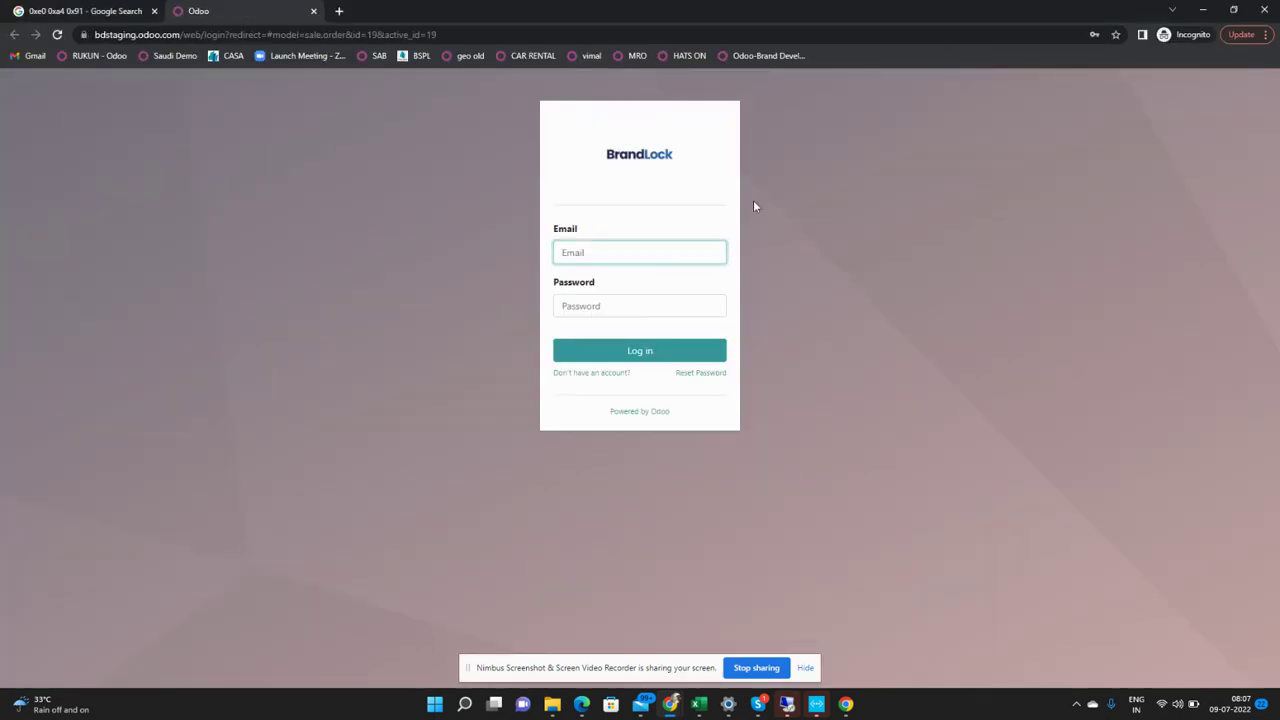
{"action": "key", "text": "alt+Tab"}
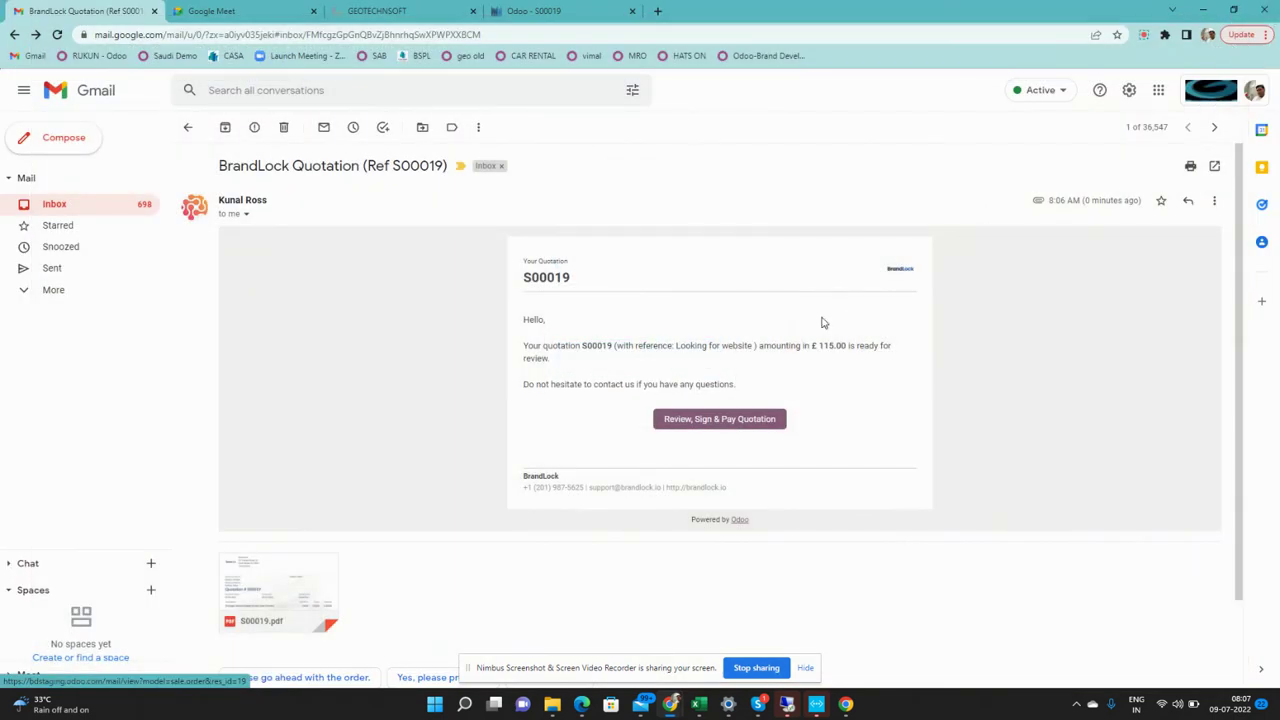
Check the Review, Sign & Pay Quotation link in a new tab of the regular browser window, and return to the email.
{"action": "right_click", "coordinate": [757, 420]}
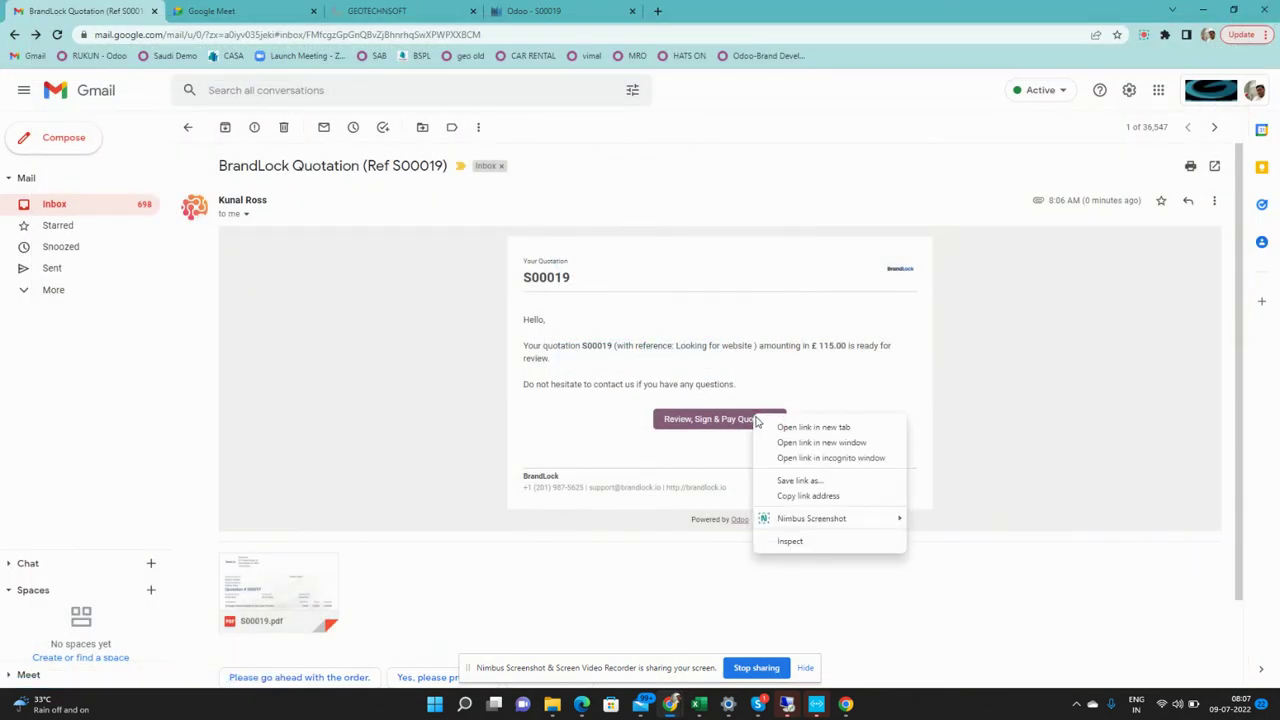
{"action": "left_click", "coordinate": [771, 429]}
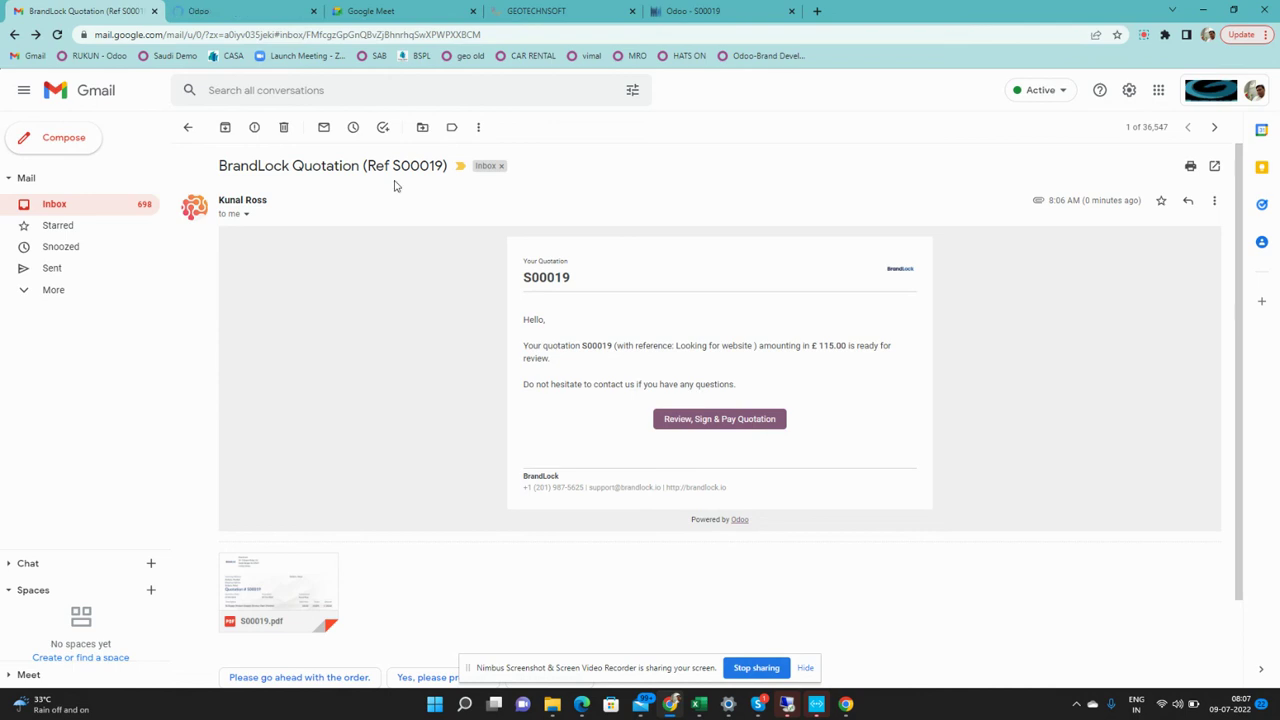
{"action": "left_click", "coordinate": [231, 8]}
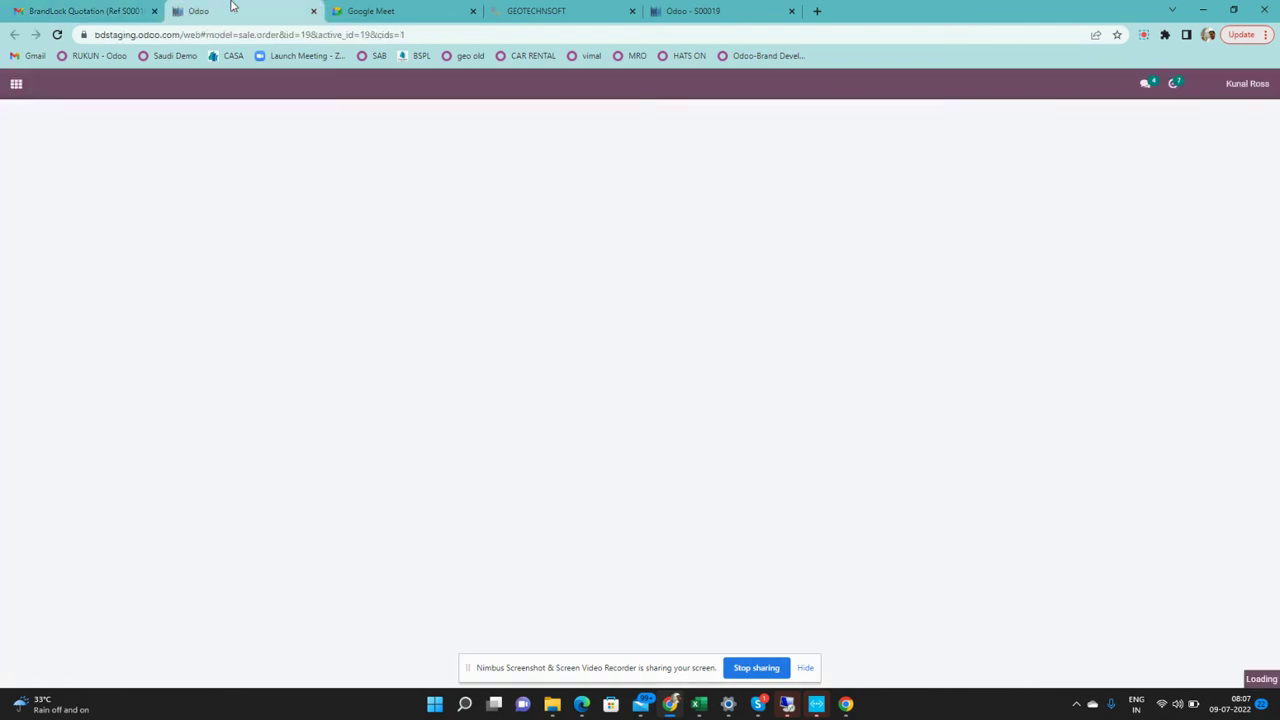
{"action": "left_click", "coordinate": [96, 8]}
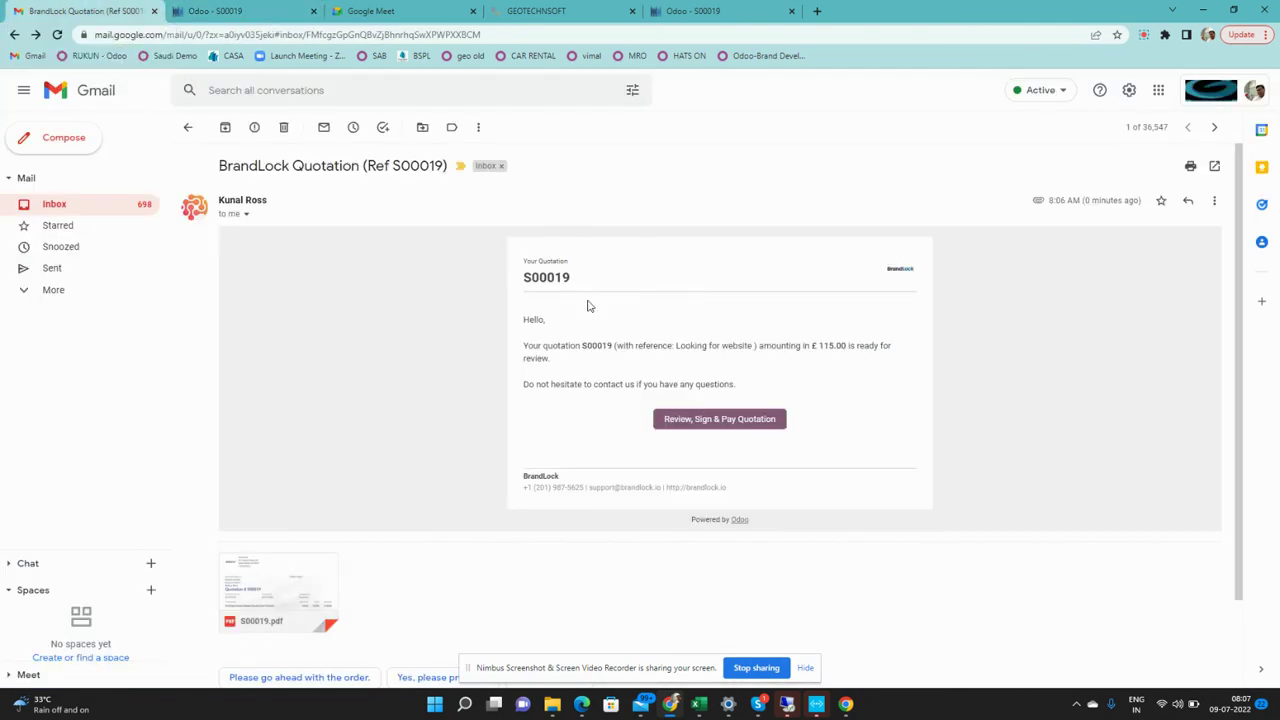
Check the quotation review link once more in an incognito window, and close that window.
{"action": "right_click", "coordinate": [677, 423]}
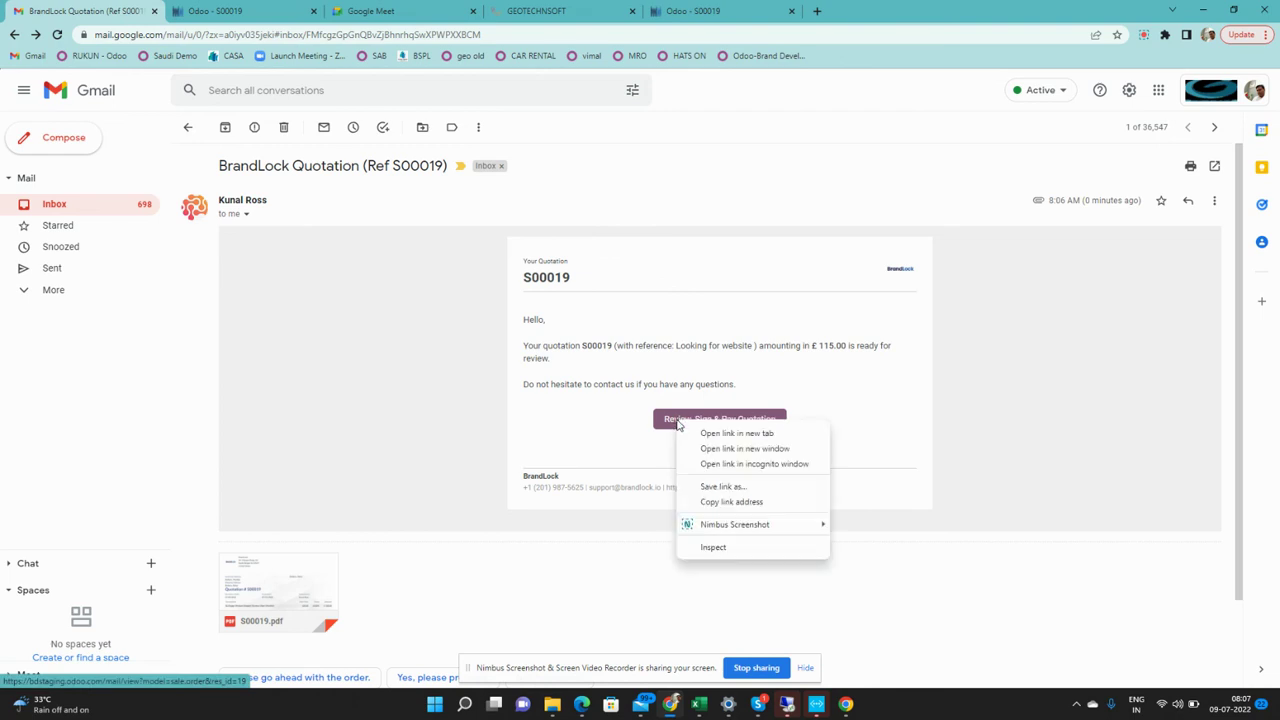
{"action": "left_click", "coordinate": [716, 464]}
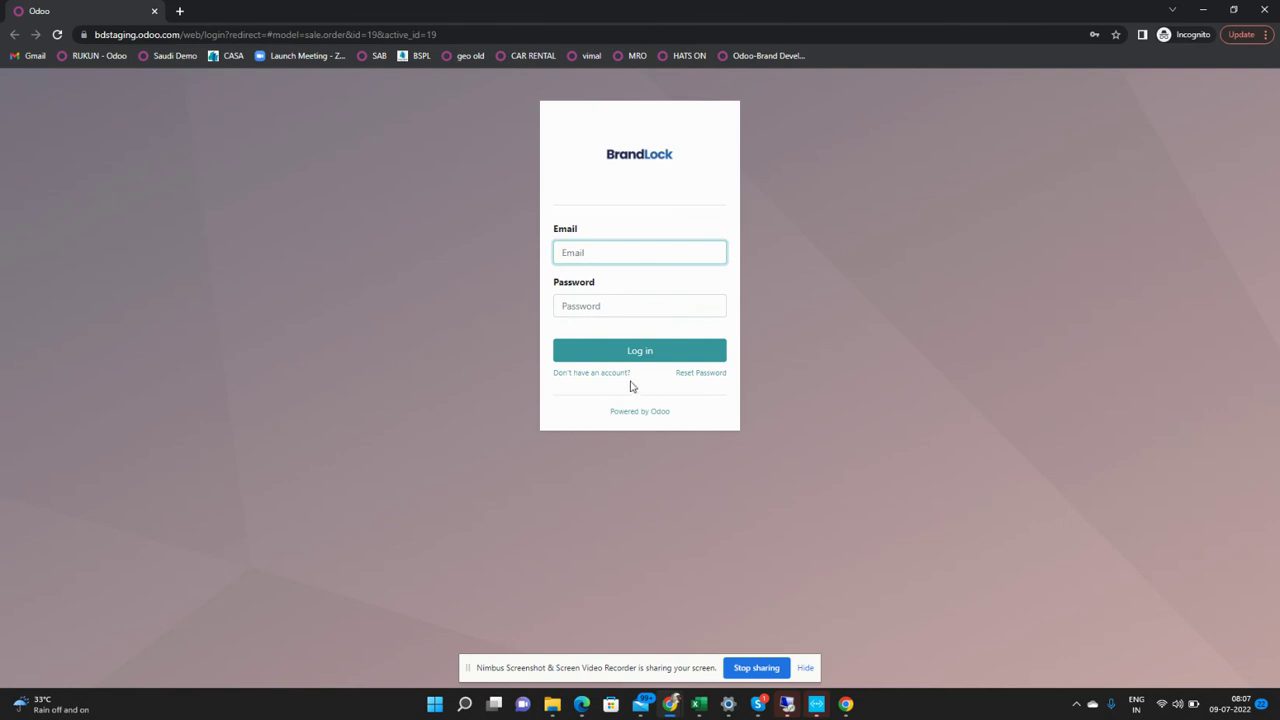
{"action": "left_click", "coordinate": [1264, 10]}
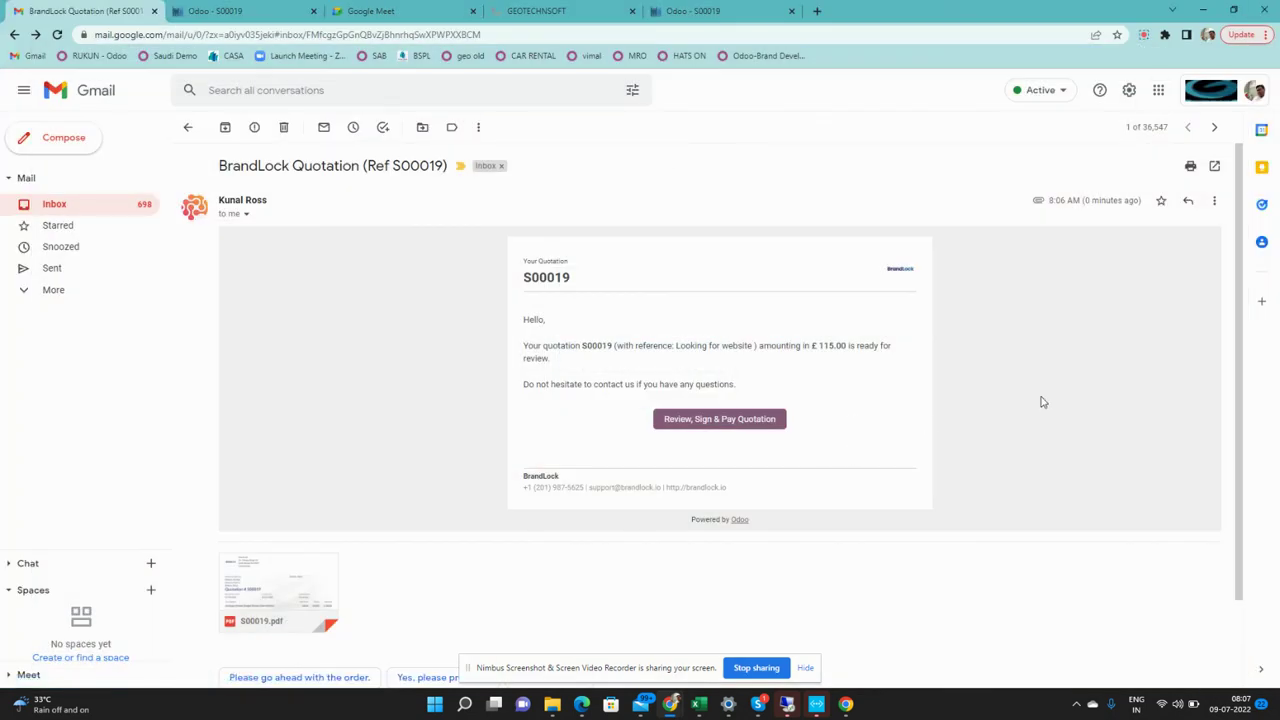
{"action": "left_click", "coordinate": [1143, 36]}
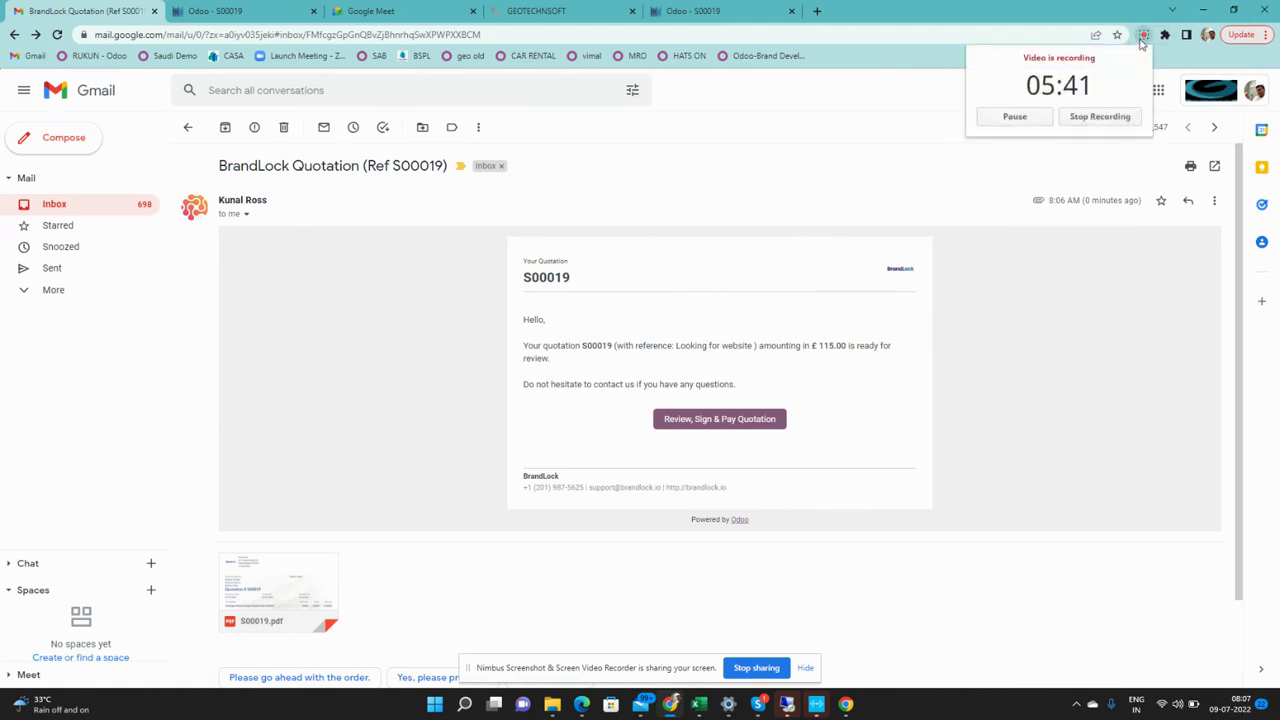